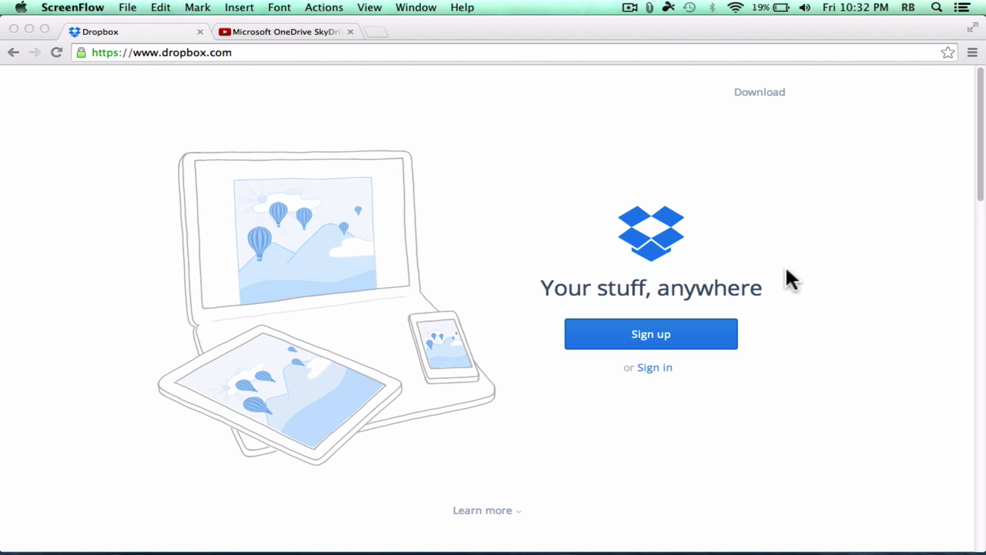
Bring the Chrome window with the Dropbox homepage to the front.
{"action": "left_click", "coordinate": [757, 385]}
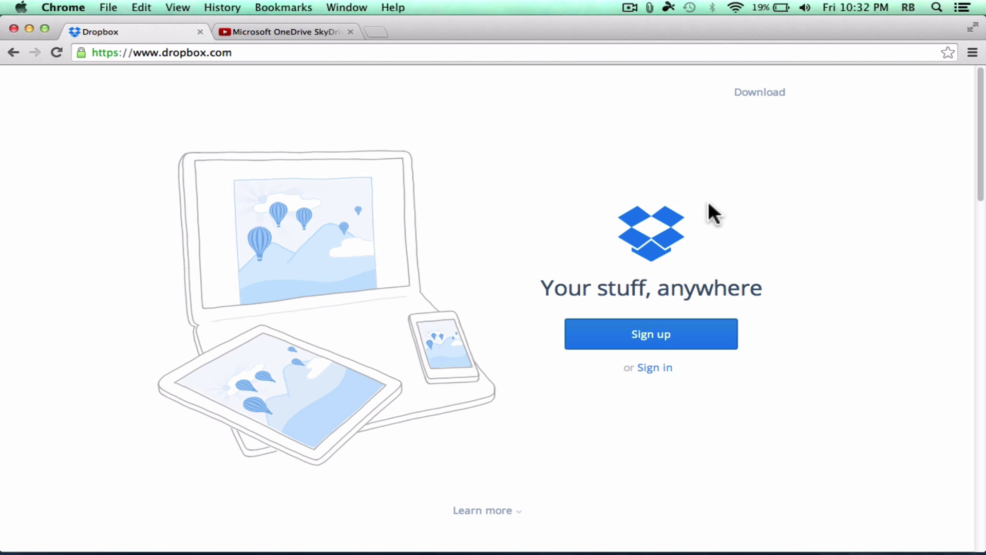
Scroll the OneDrive tutorial's YouTube description to the referral link, then return to the Dropbox tab.
{"action": "left_click", "coordinate": [288, 30]}
{"action": "scroll", "coordinate": [440, 213], "scroll_direction": "down", "scroll_amount": 1}
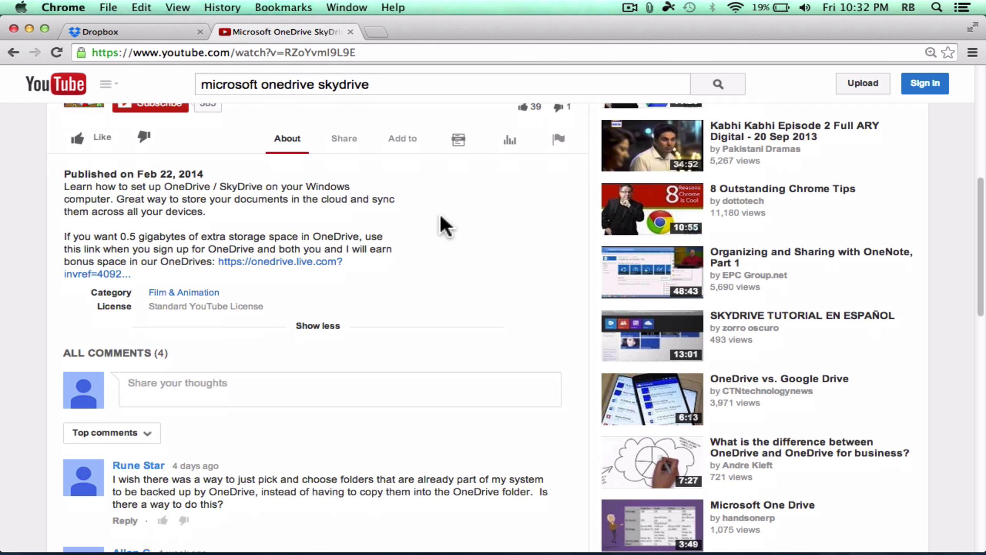
{"action": "scroll", "coordinate": [440, 213], "scroll_direction": "up", "scroll_amount": 1}
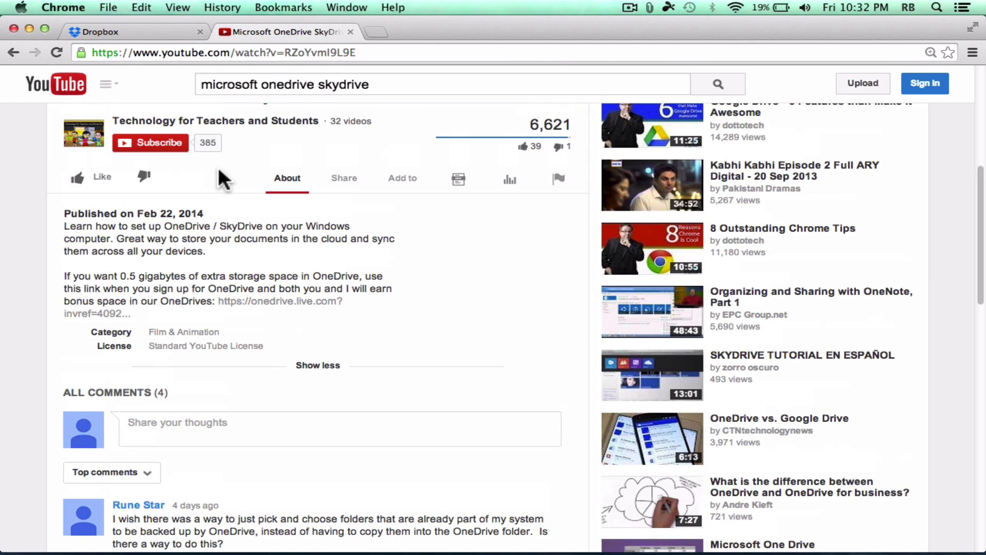
{"action": "scroll", "coordinate": [240, 156], "scroll_direction": "down", "scroll_amount": 1}
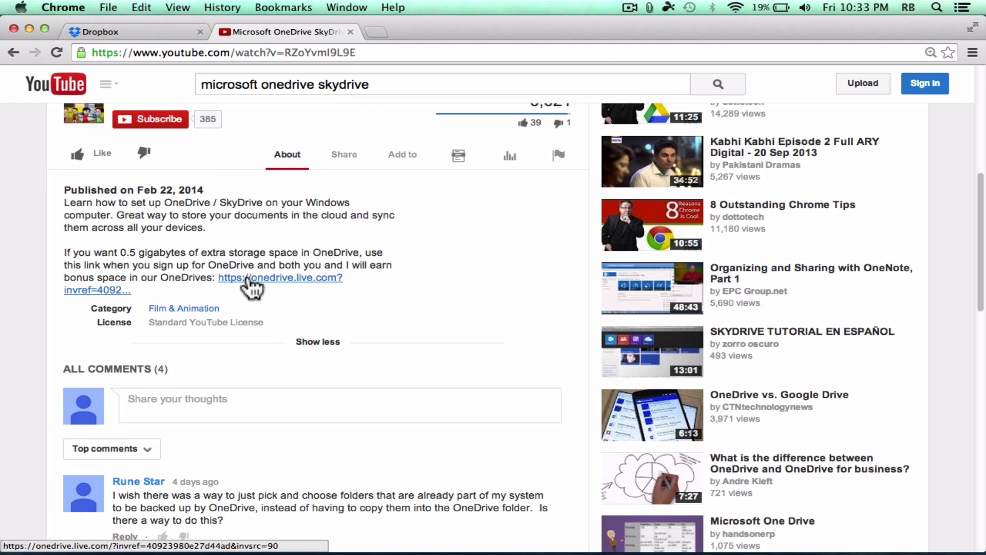
{"action": "scroll", "coordinate": [261, 267], "scroll_direction": "up", "scroll_amount": 1}
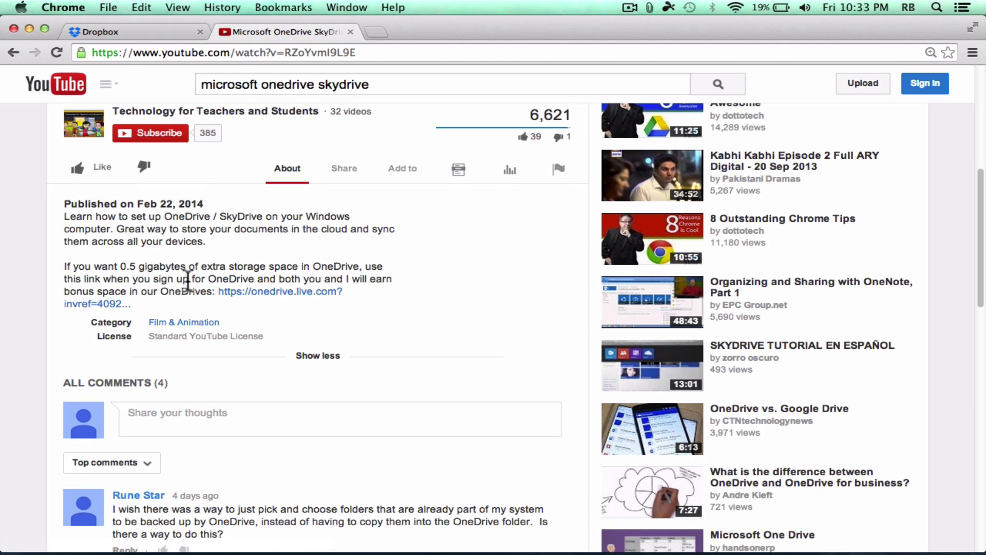
{"action": "left_click", "coordinate": [122, 32]}
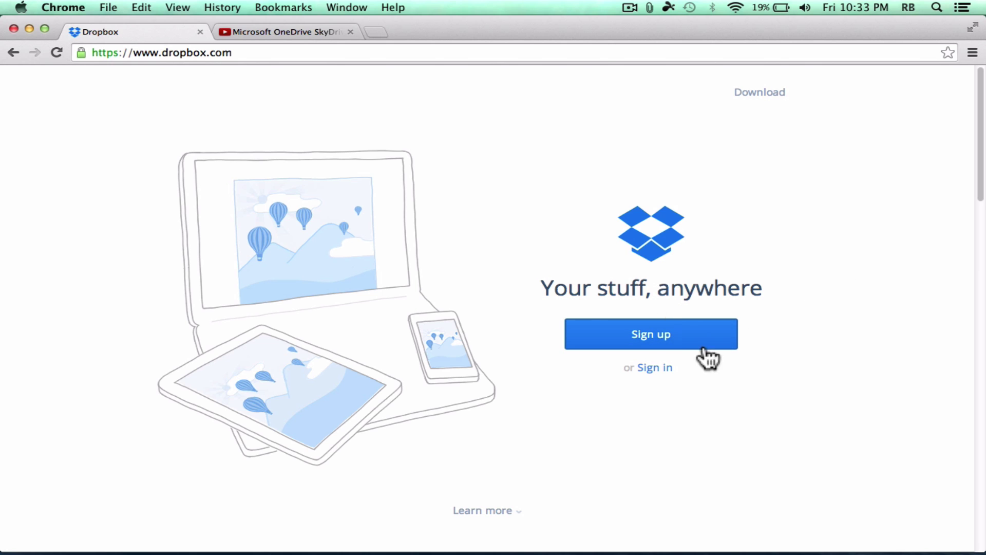
Sign in on dropbox.com to reach the account's Home file list.
{"action": "left_click", "coordinate": [669, 346]}
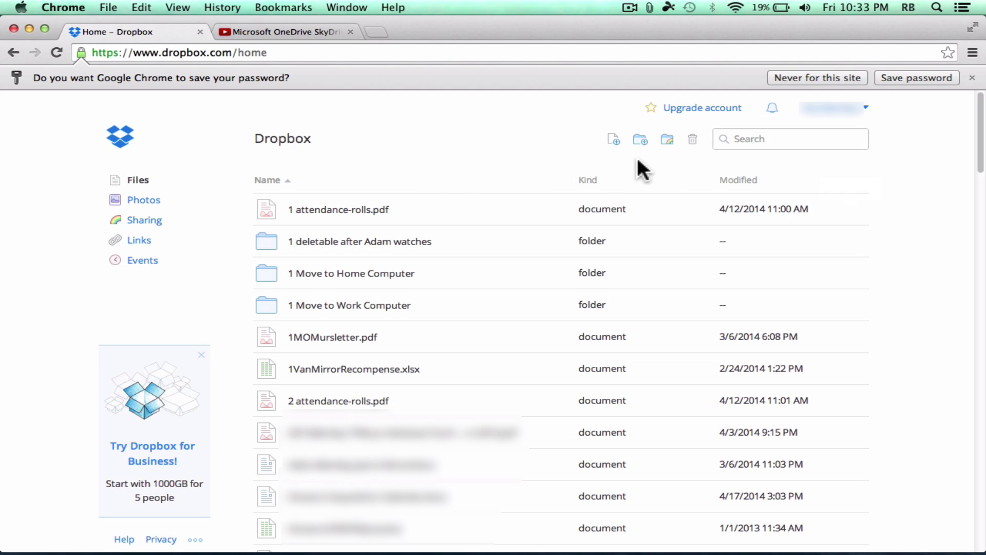
Upload Presenter Info.docx (71.31 KB) from the Desktop into the Dropbox Files list.
{"action": "left_click", "coordinate": [614, 141]}
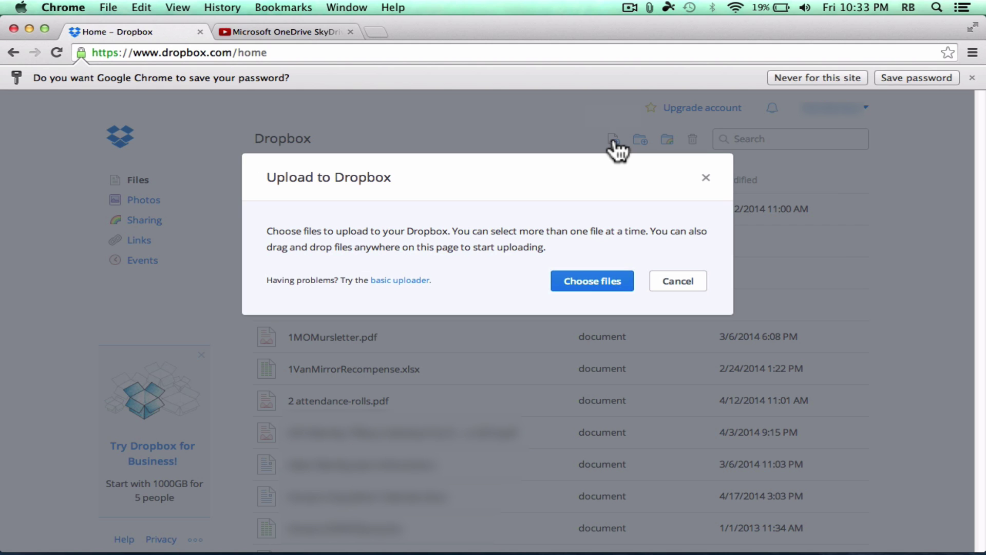
{"action": "left_click", "coordinate": [598, 284]}
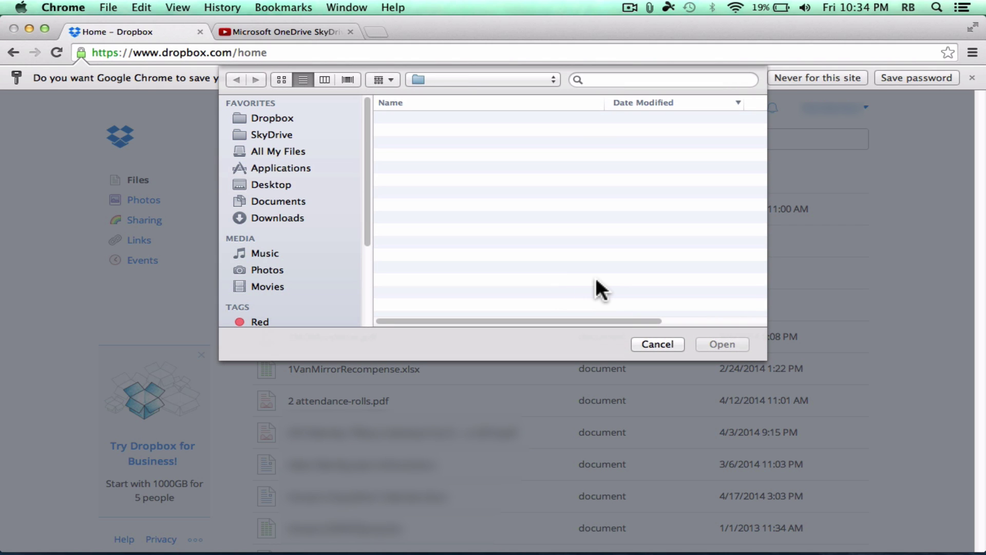
{"action": "left_click", "coordinate": [440, 155]}
{"action": "left_click", "coordinate": [727, 341]}
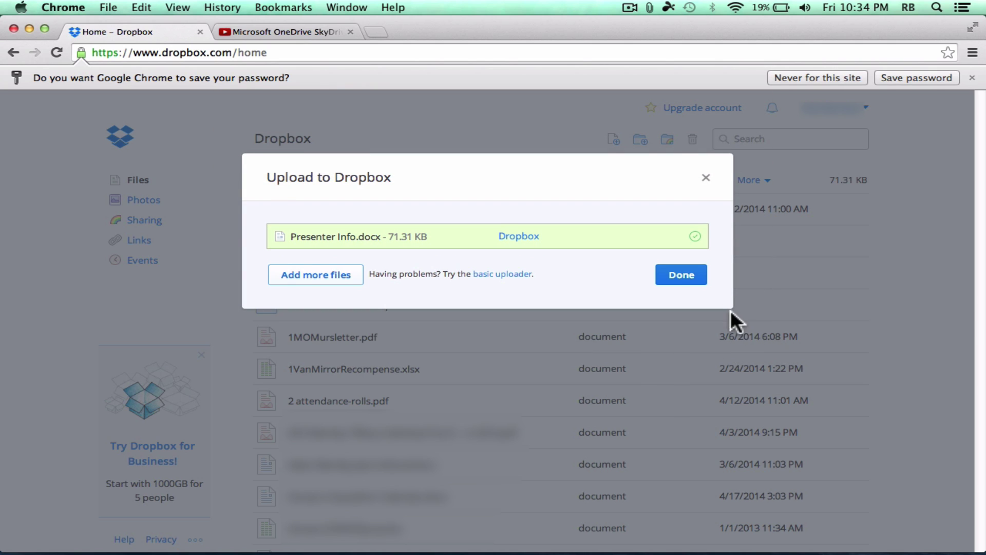
{"action": "left_click", "coordinate": [681, 275]}
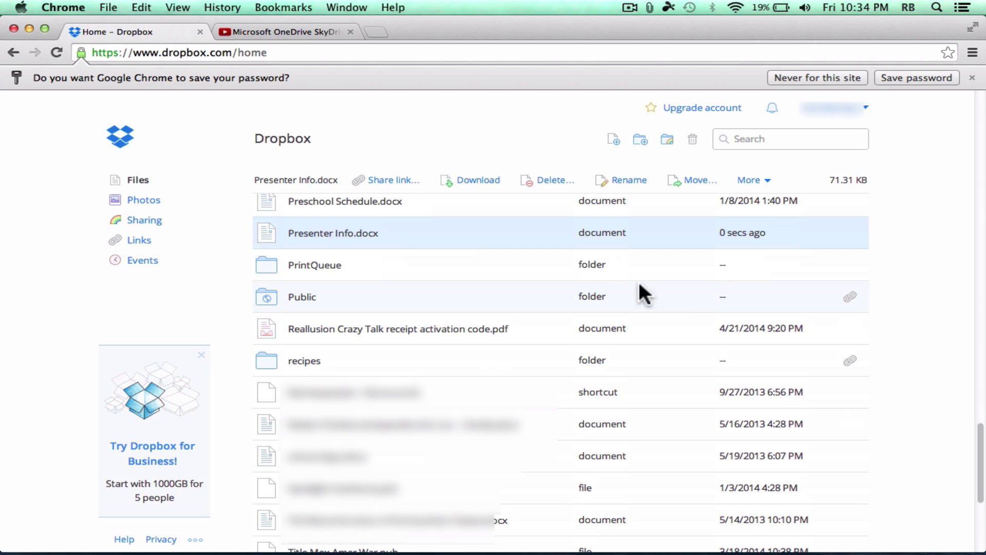
{"action": "left_click", "coordinate": [329, 235]}
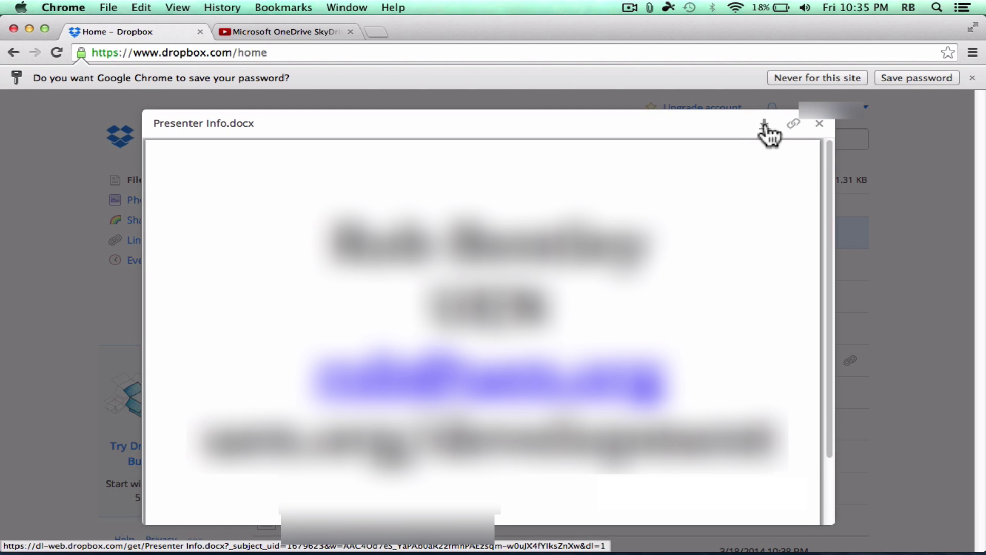
{"action": "left_click", "coordinate": [823, 124]}
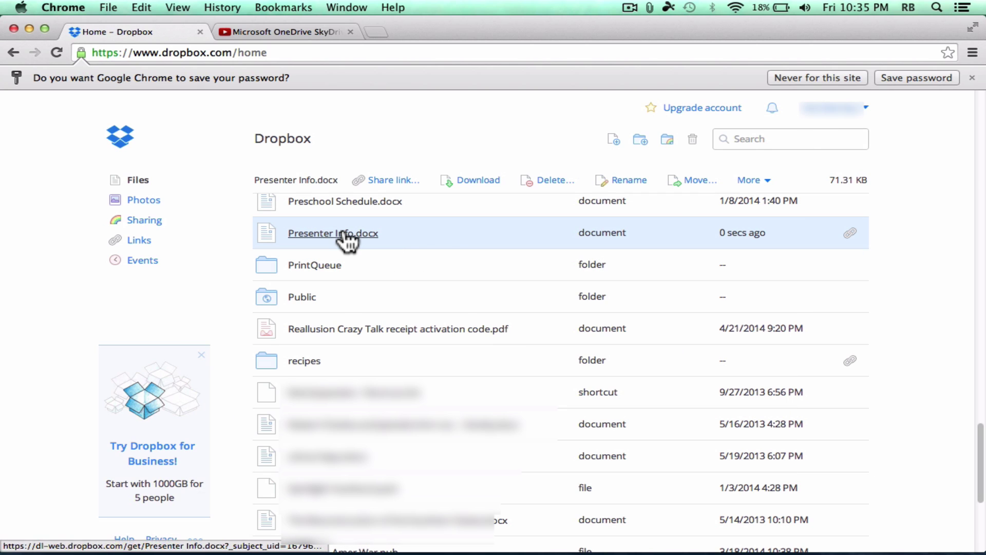
{"action": "right_click", "coordinate": [344, 233]}
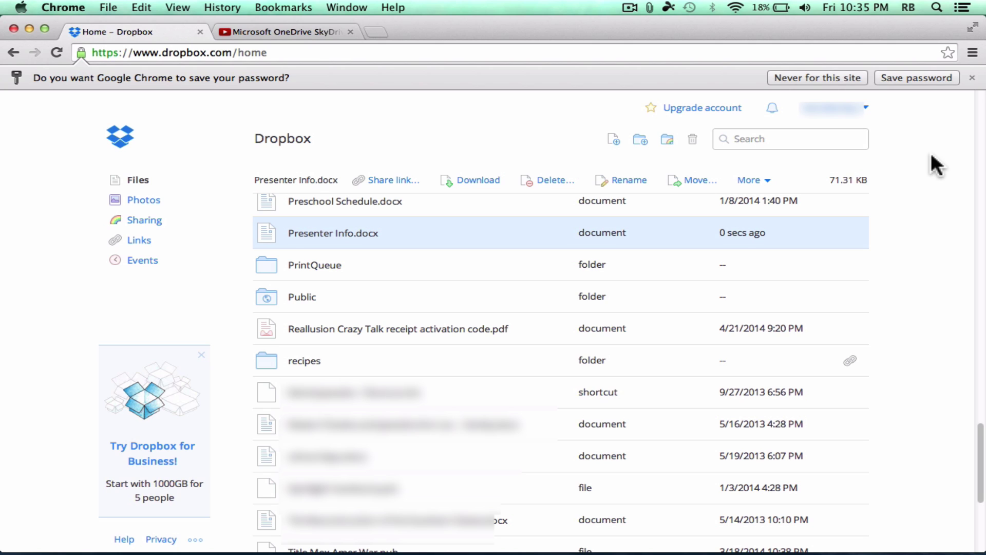
Dismiss the save-password bar and go to the Install page offering Free download 2.6.31 for Mac.
{"action": "left_click", "coordinate": [917, 78]}
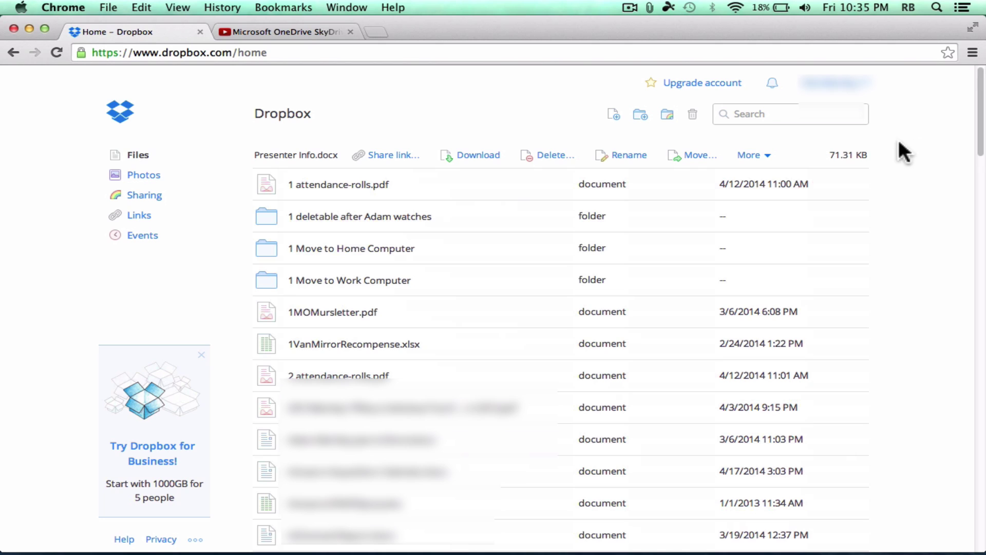
{"action": "left_click", "coordinate": [840, 90]}
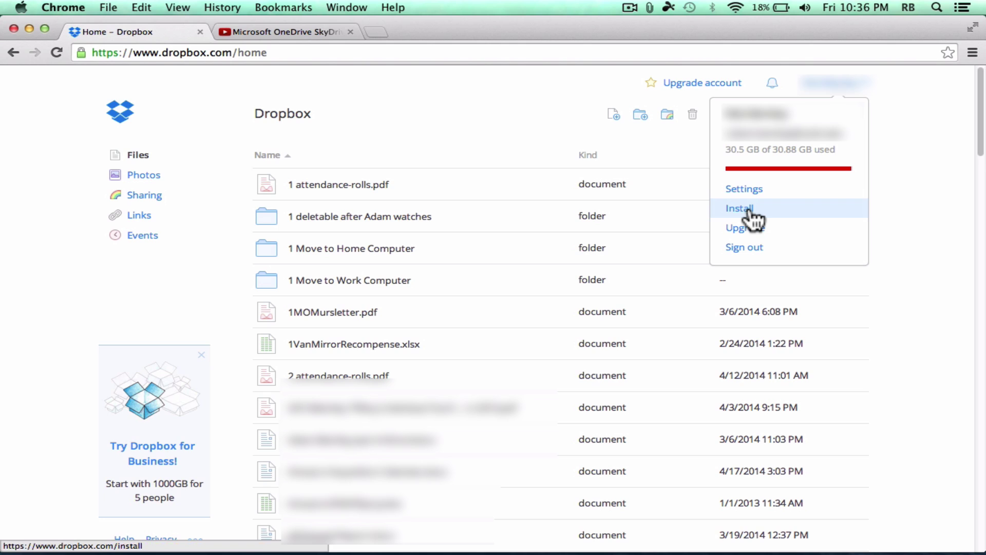
{"action": "left_click", "coordinate": [748, 211]}
{"action": "left_click_drag", "start_coordinate": [189, 193], "coordinate": [387, 218]}
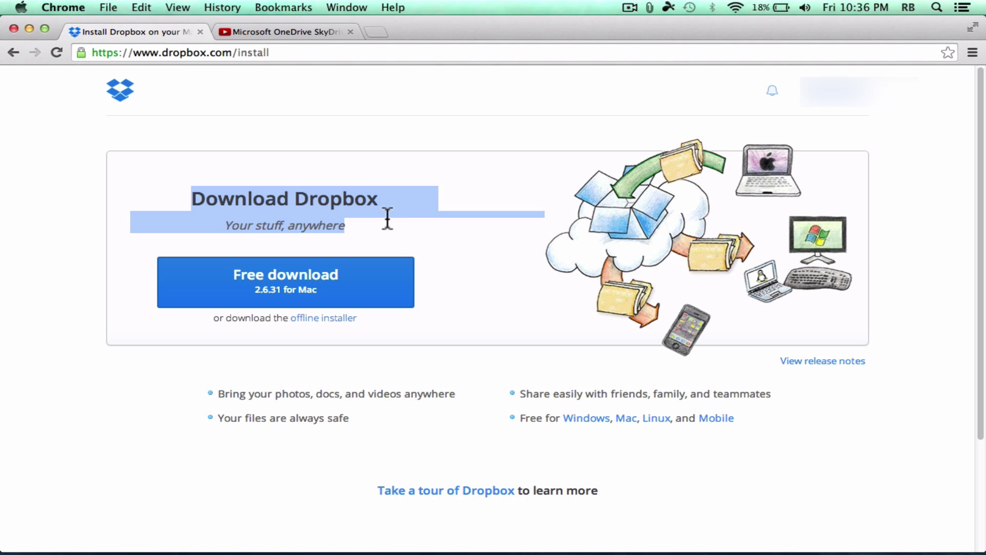
{"action": "left_click", "coordinate": [391, 245]}
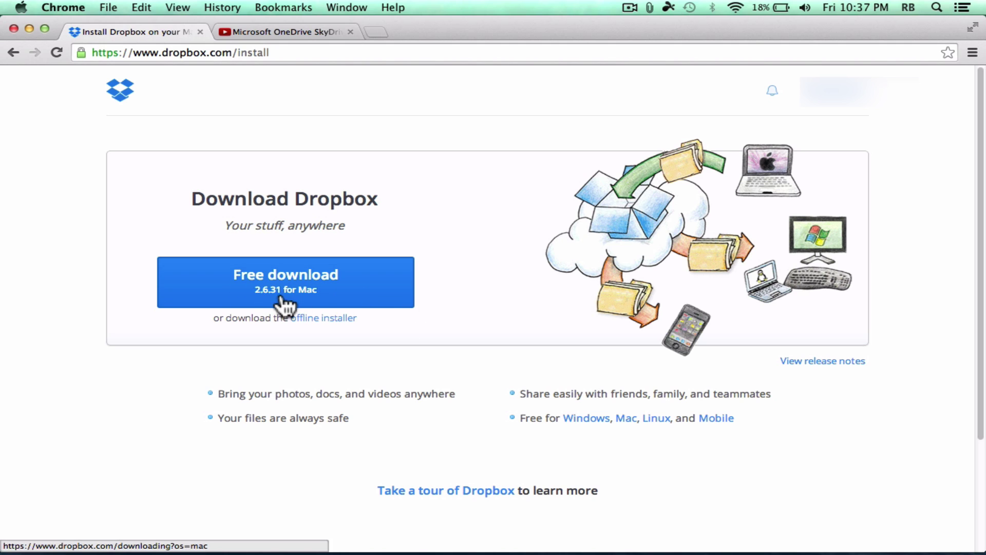
Download DropboxInstaller (1).dmg and run the Dropbox installer, approving the Internet-app warning.
{"action": "left_click", "coordinate": [335, 300]}
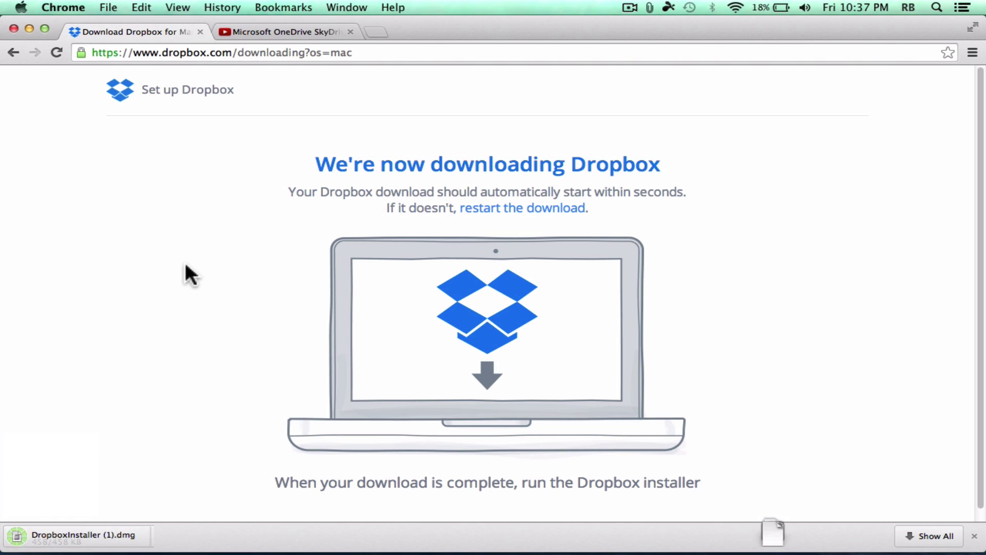
{"action": "left_click", "coordinate": [61, 544]}
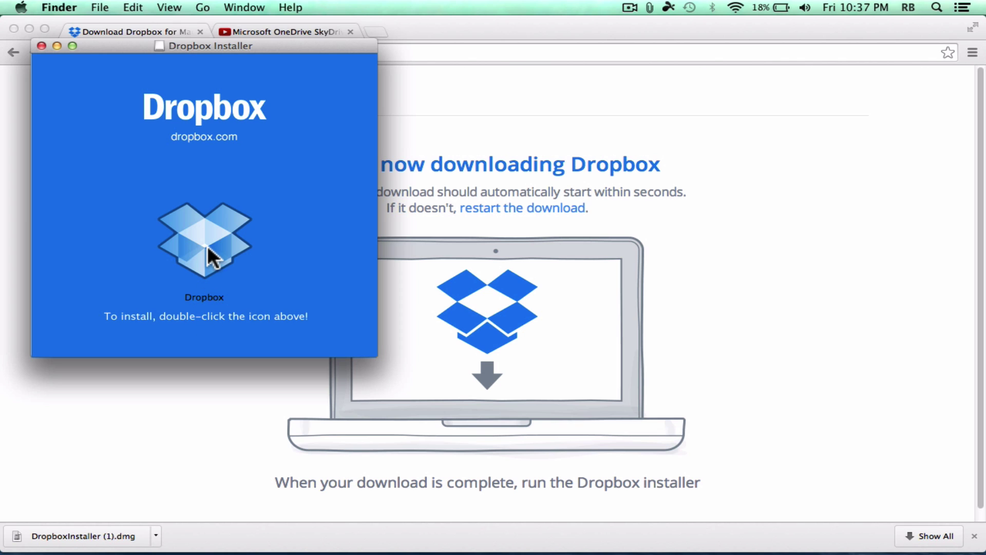
{"action": "left_click", "coordinate": [207, 245]}
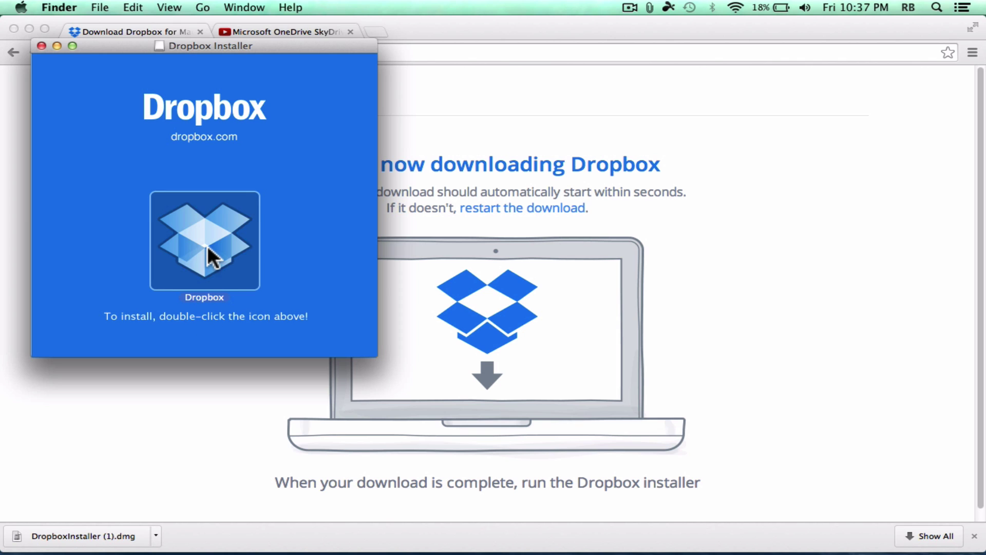
{"action": "double_click", "coordinate": [207, 245]}
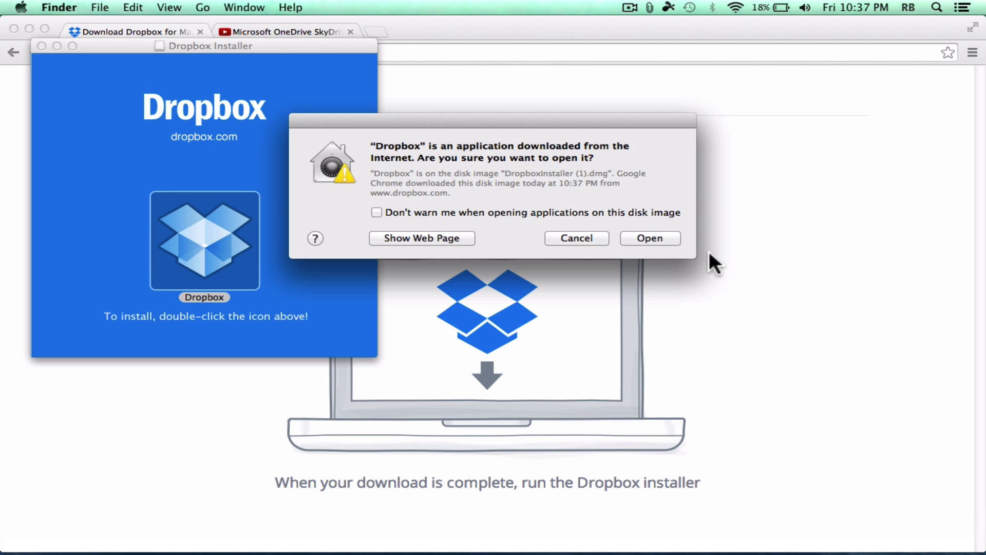
{"action": "left_click", "coordinate": [655, 236]}
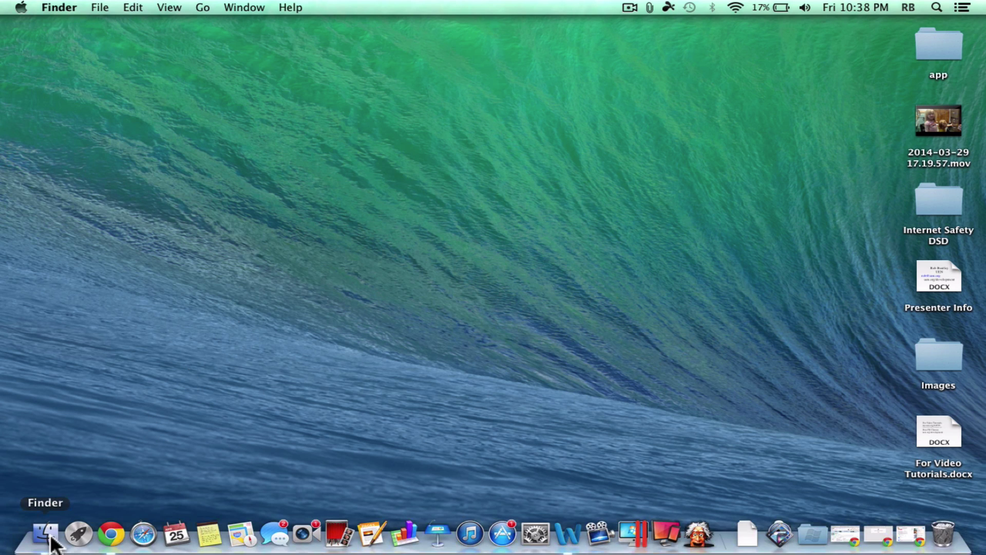
Mount DropboxInstaller (1).dmg from Finder's Downloads folder.
{"action": "left_click", "coordinate": [47, 539]}
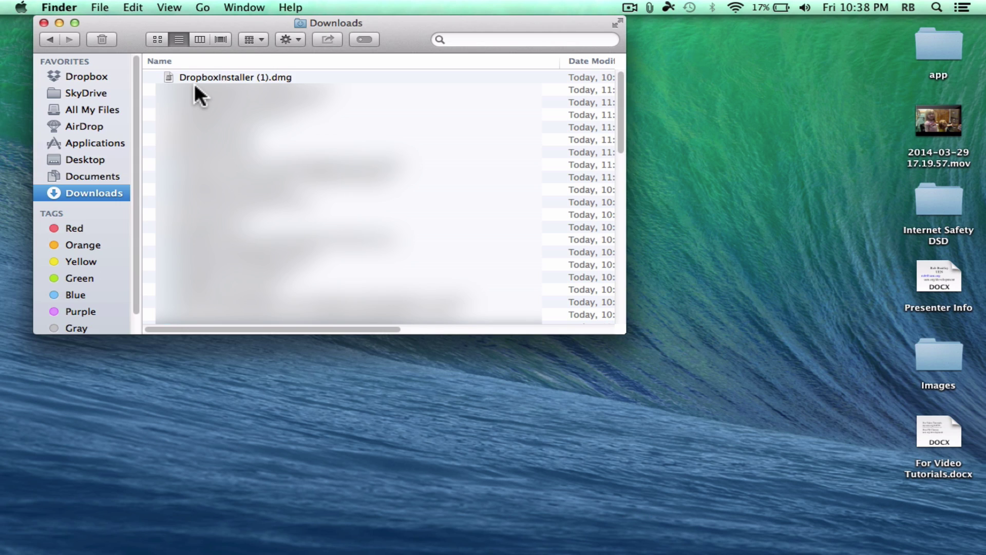
{"action": "double_click", "coordinate": [230, 77]}
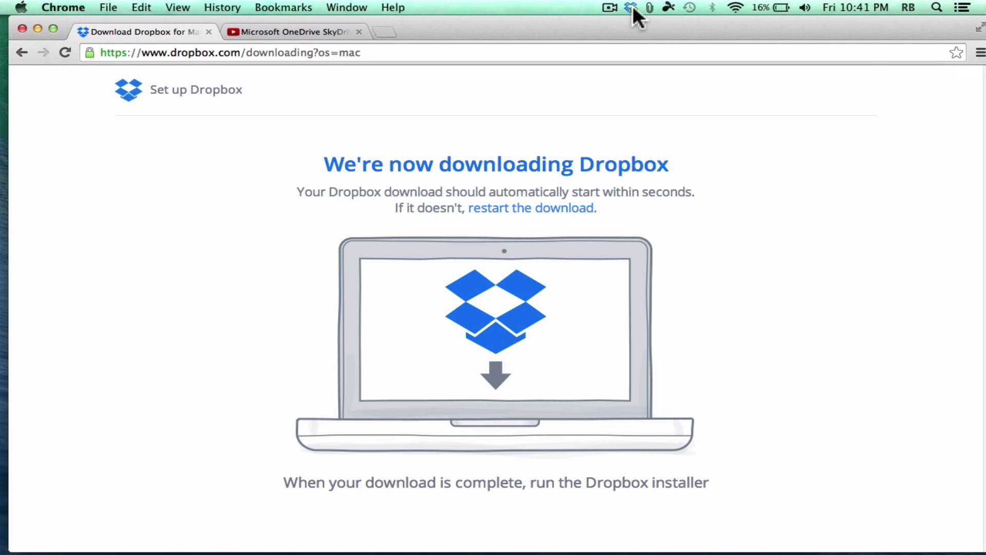
Check the Dropbox menu-bar panel for up-to-date sync status and recently changed files.
{"action": "mouse_move", "coordinate": [632, 10]}
{"action": "left_click", "coordinate": [631, 8]}
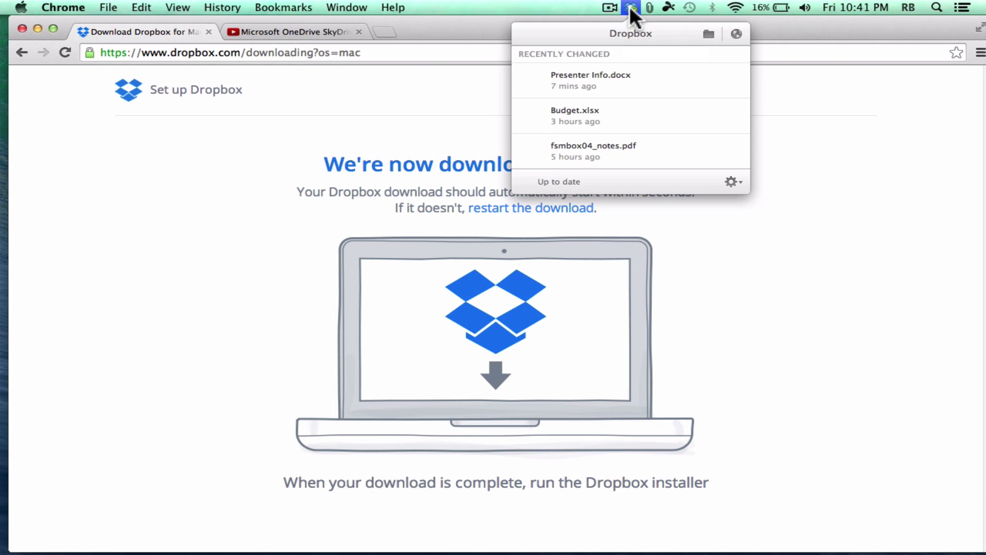
{"action": "left_click", "coordinate": [630, 8]}
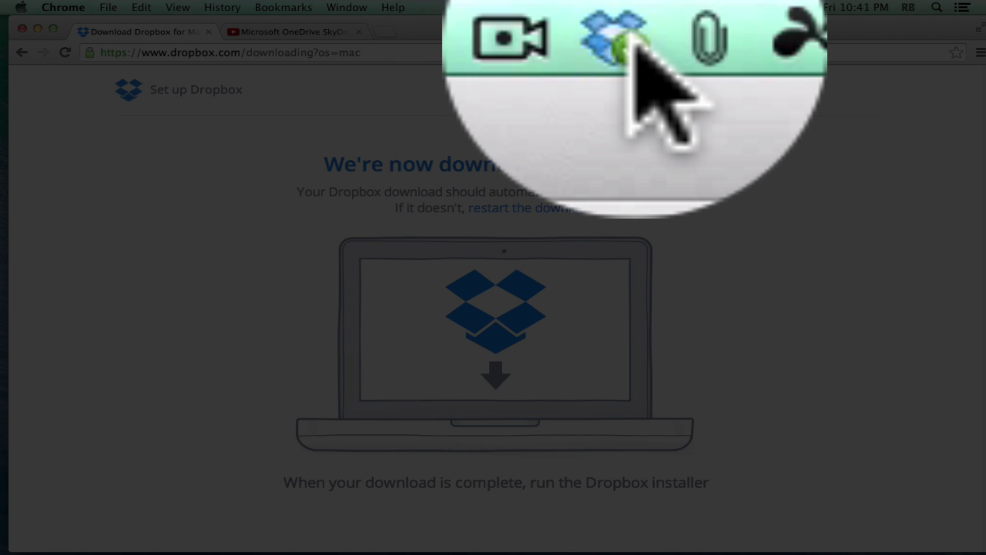
{"action": "mouse_move", "coordinate": [632, 12]}
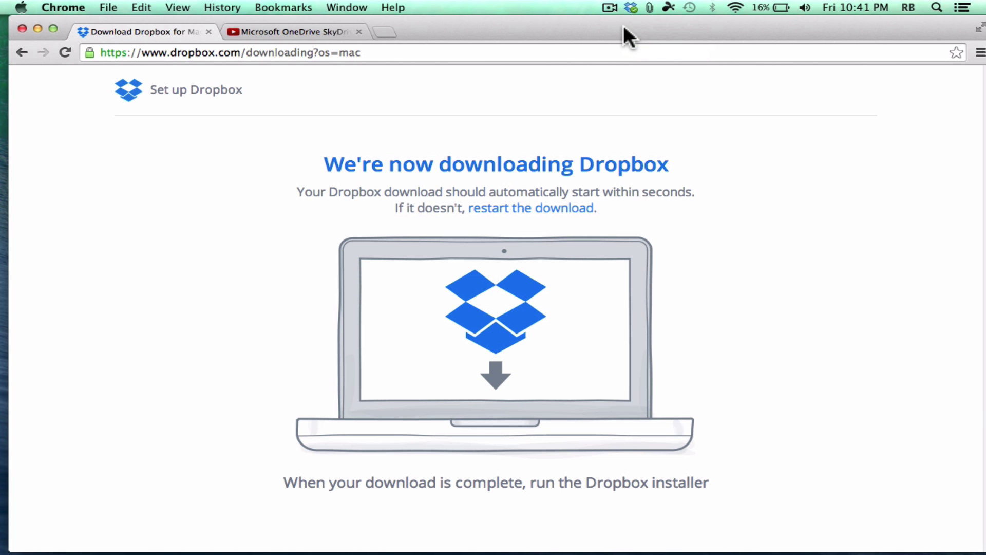
{"action": "left_click", "coordinate": [631, 7]}
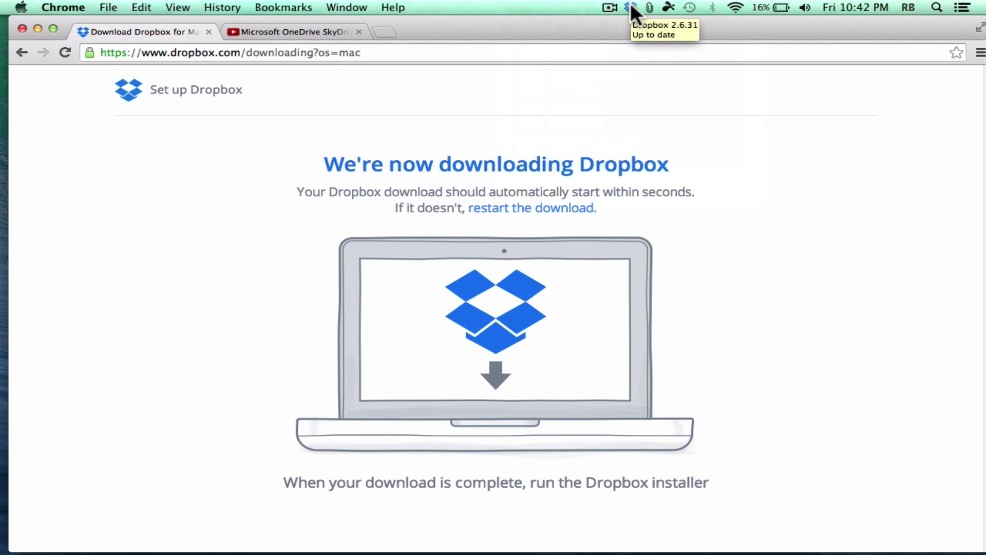
{"action": "left_click", "coordinate": [631, 7]}
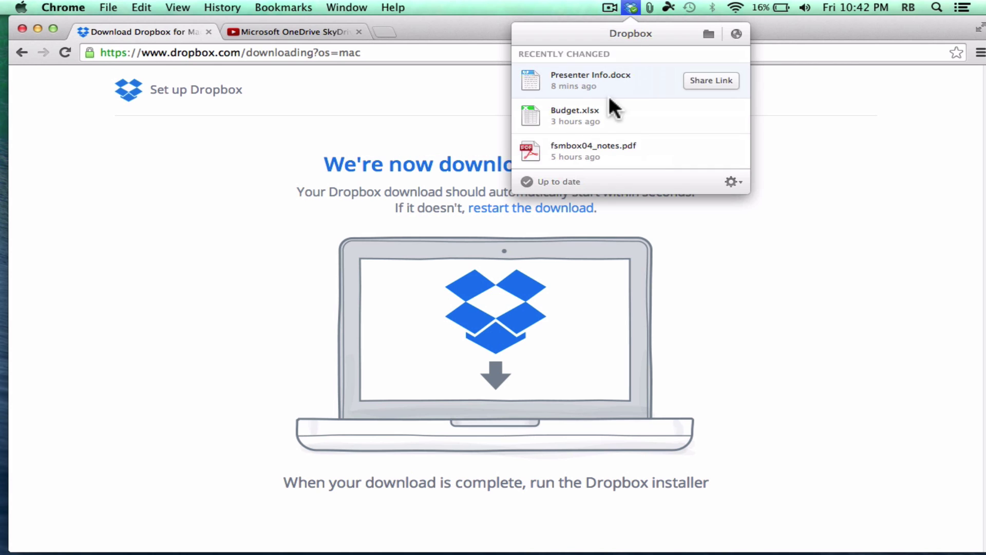
{"action": "mouse_move", "coordinate": [586, 113]}
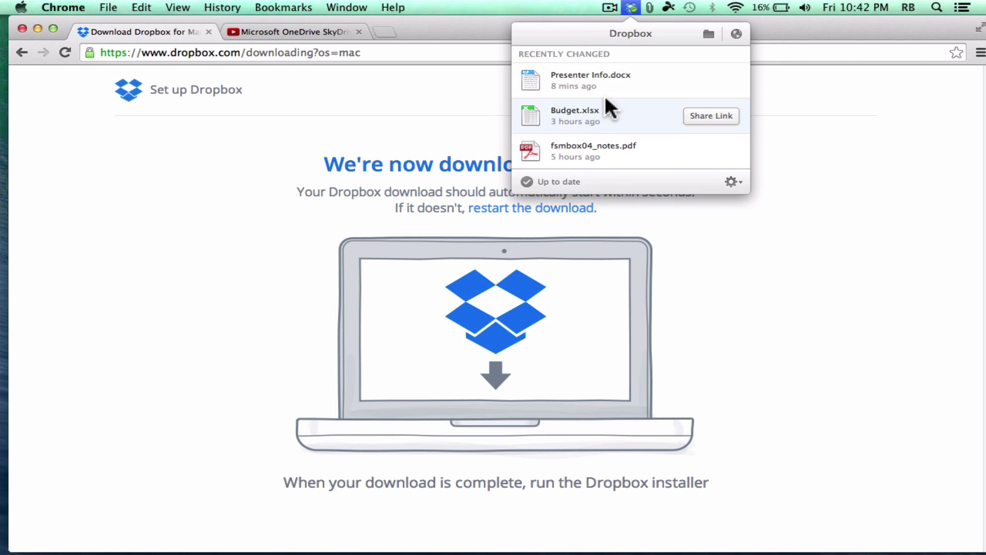
{"action": "mouse_move", "coordinate": [609, 72]}
Open the Dropbox folder in Finder, select the 73 KB file modified today, and reopen the recent-changes panel.
{"action": "left_click", "coordinate": [709, 34]}
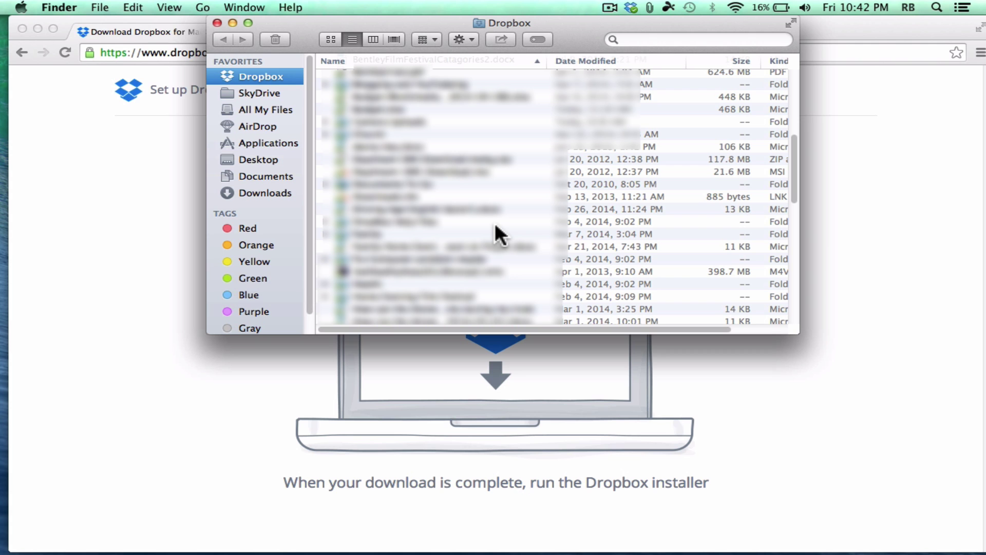
{"action": "scroll", "coordinate": [479, 210], "scroll_direction": "up", "scroll_amount": 5}
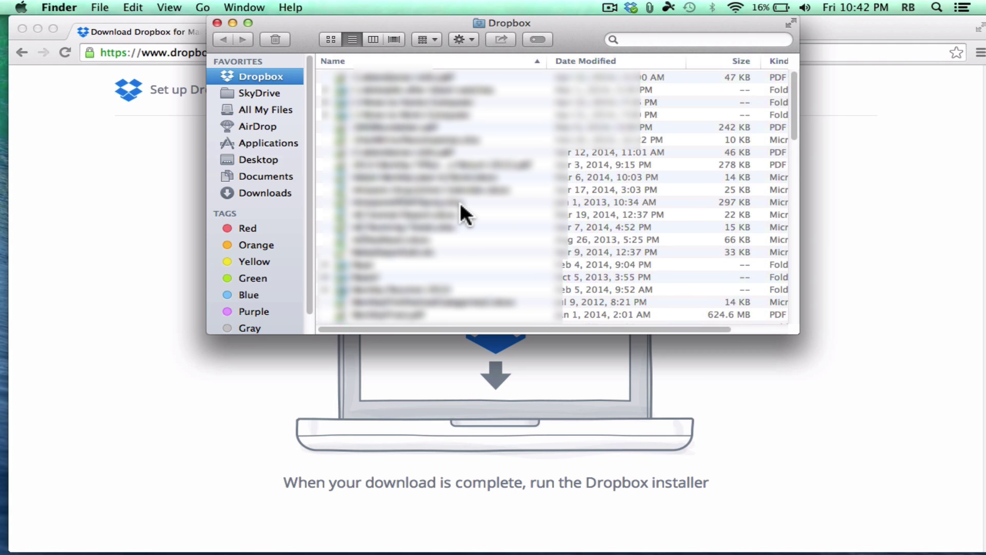
{"action": "scroll", "coordinate": [455, 202], "scroll_direction": "down", "scroll_amount": 10}
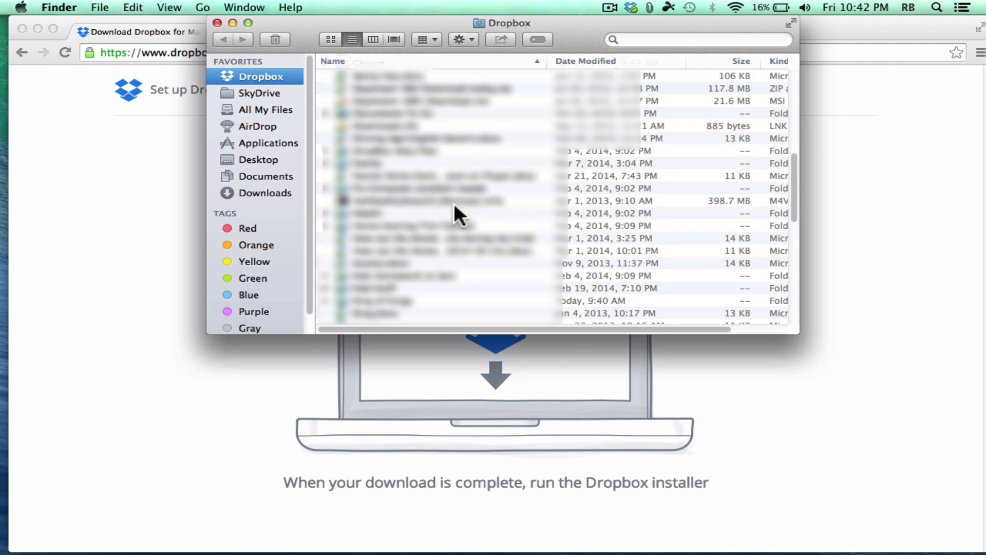
{"action": "scroll", "coordinate": [454, 203], "scroll_direction": "down", "scroll_amount": 10}
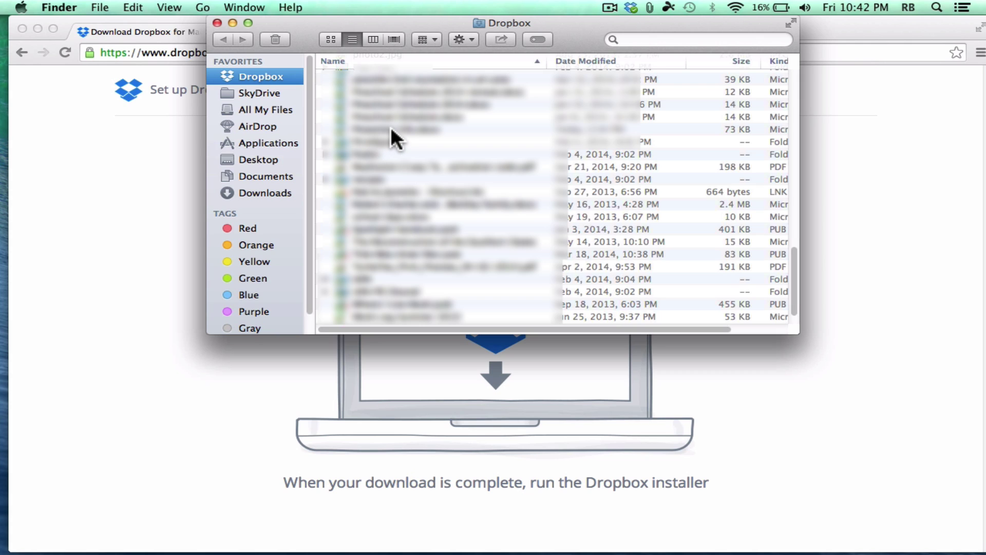
{"action": "left_click", "coordinate": [390, 127]}
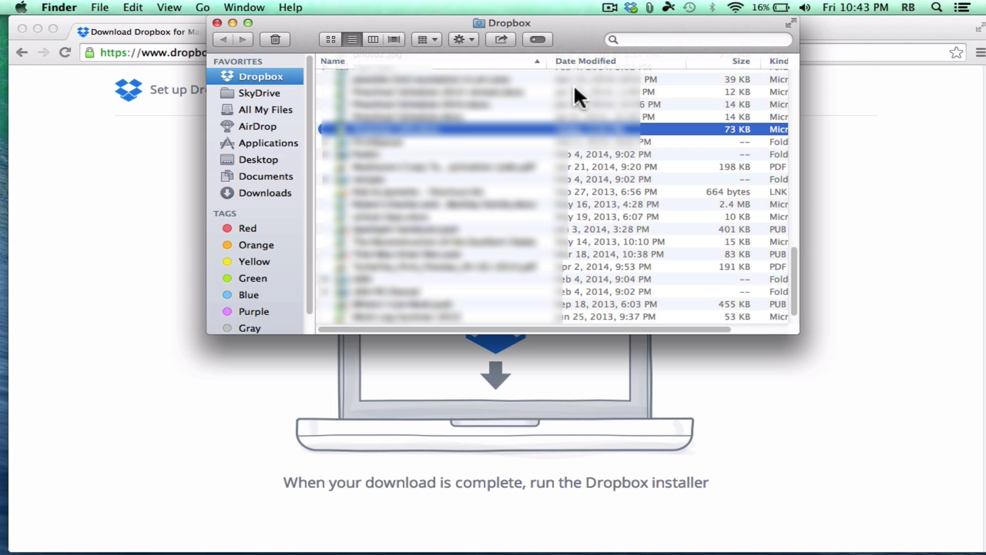
{"action": "scroll", "coordinate": [574, 85], "scroll_direction": "up", "scroll_amount": 4}
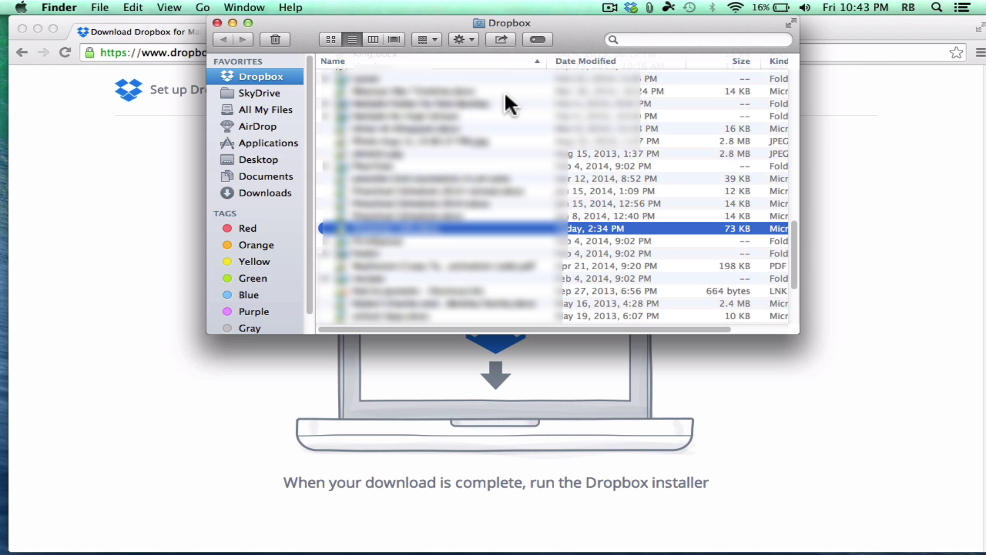
{"action": "left_click", "coordinate": [630, 7]}
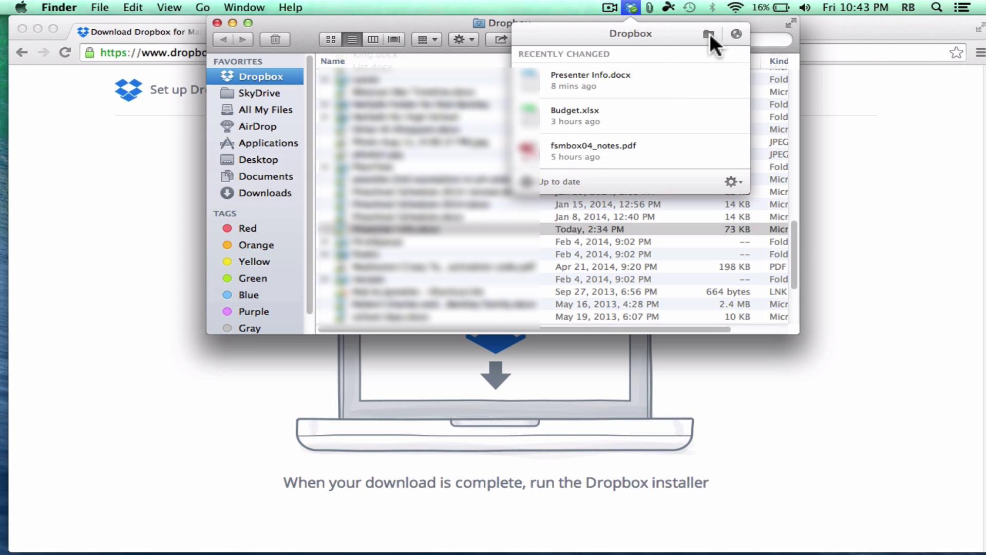
Minimize Chrome and drag the Images folder from the desktop into the Dropbox folder.
{"action": "left_click", "coordinate": [380, 20]}
{"action": "left_click", "coordinate": [38, 29]}
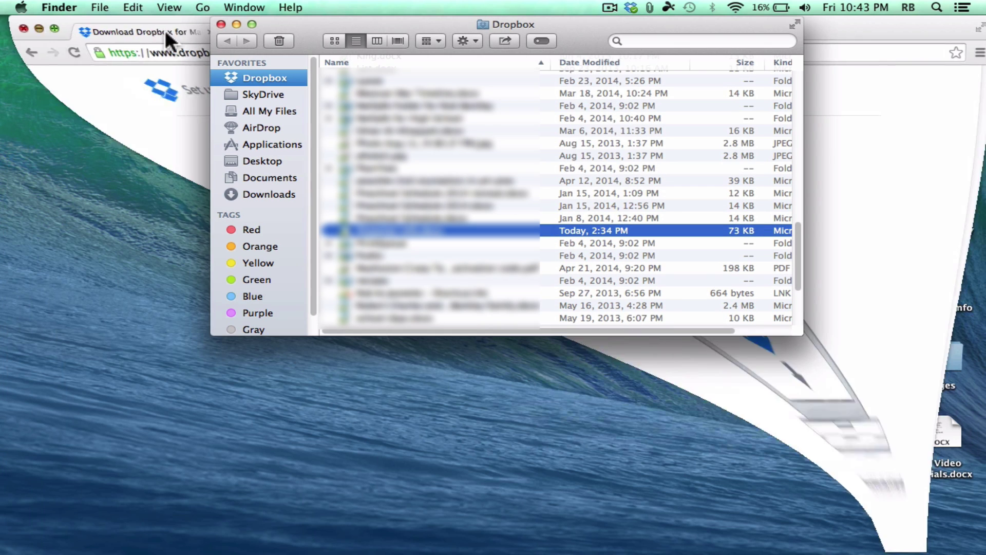
{"action": "left_click_drag", "start_coordinate": [545, 28], "coordinate": [514, 27]}
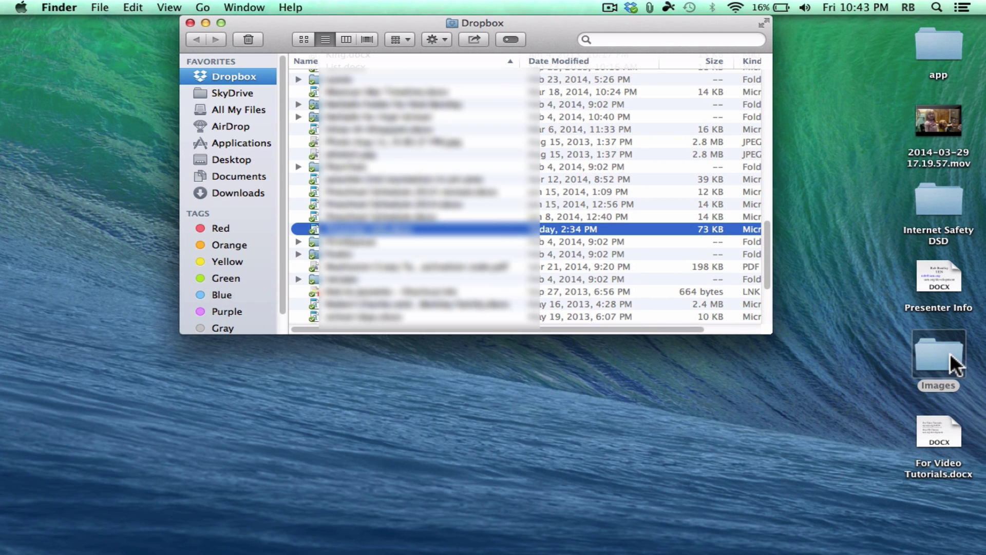
{"action": "left_click_drag", "start_coordinate": [950, 352], "coordinate": [611, 246]}
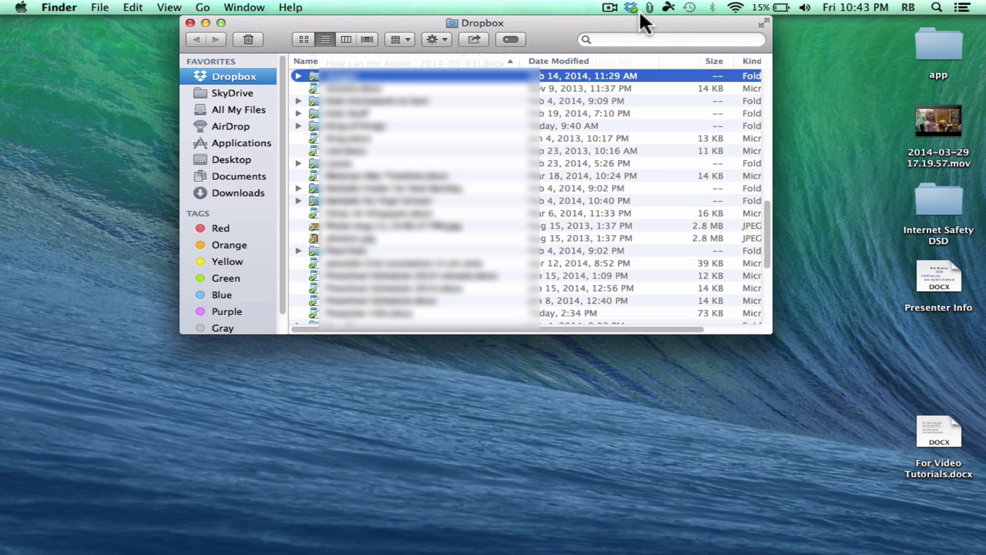
Browse SkyDrive and All My Files in the Finder sidebar, returning to the Dropbox folder each time.
{"action": "mouse_move", "coordinate": [640, 13]}
{"action": "left_click", "coordinate": [230, 91]}
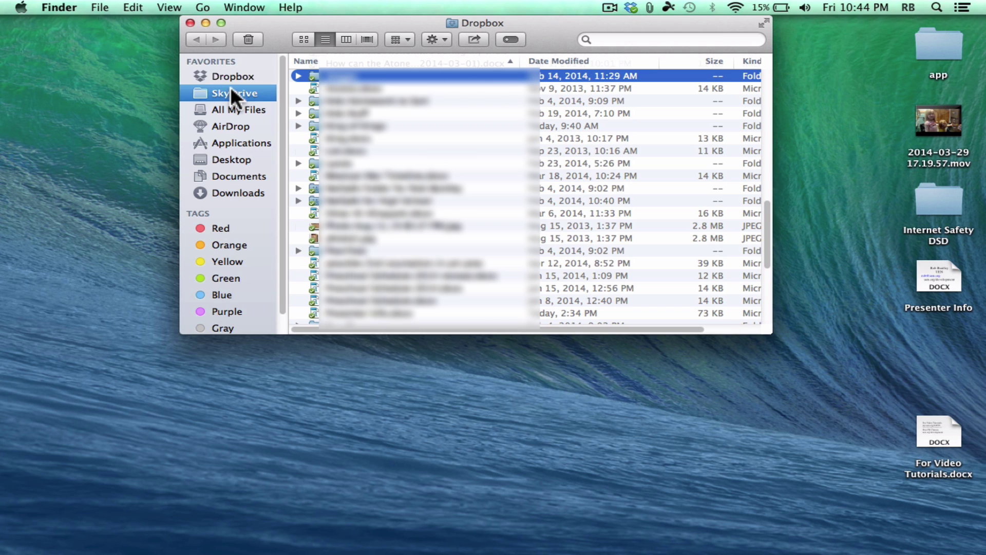
{"action": "left_click", "coordinate": [234, 75]}
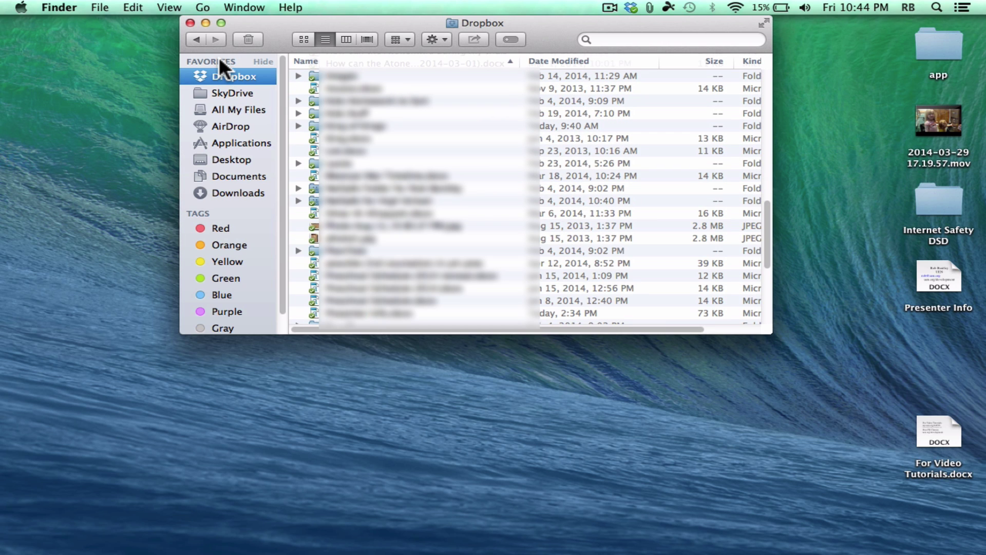
{"action": "left_click", "coordinate": [231, 105]}
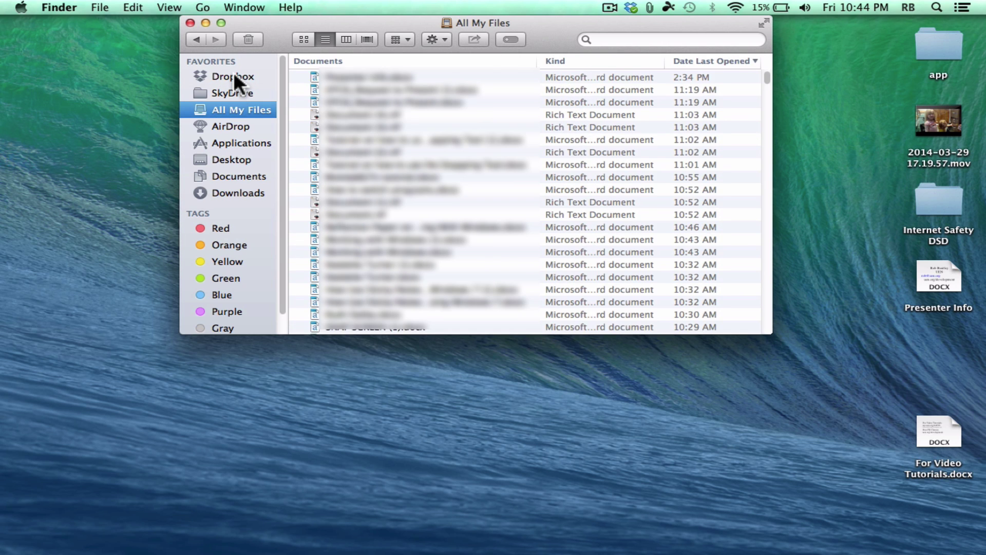
{"action": "left_click", "coordinate": [233, 72]}
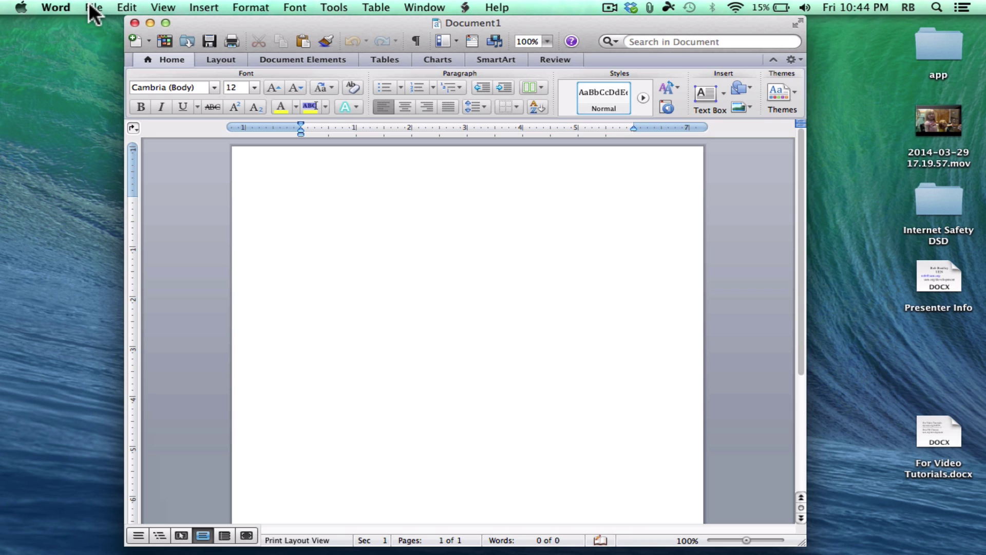
Type gibberish sample text and start saving it with Dropbox as the location.
{"action": "type", "text": "Sa,mfnasdl;fkjalskjdfl;kasd"}
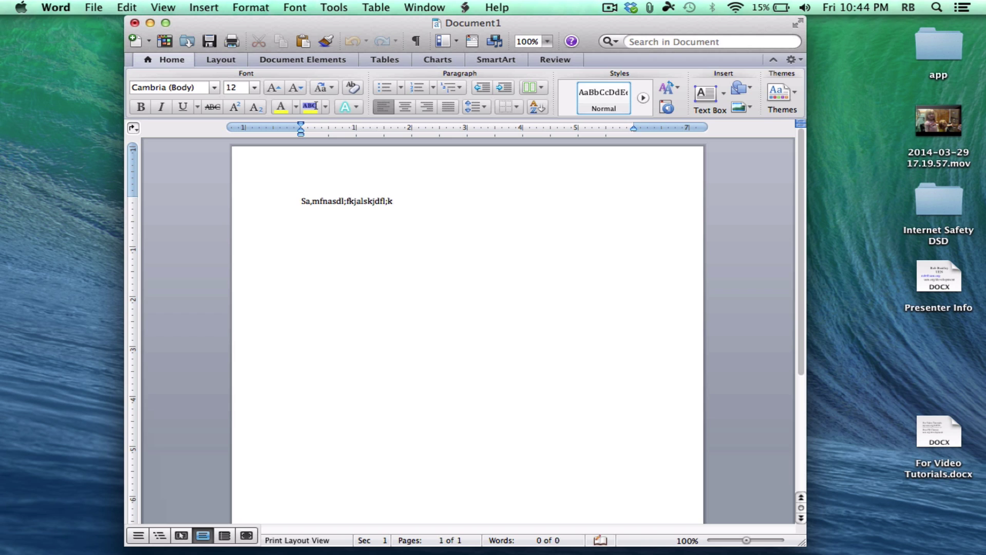
{"action": "left_click", "coordinate": [95, 6]}
{"action": "left_click", "coordinate": [110, 113]}
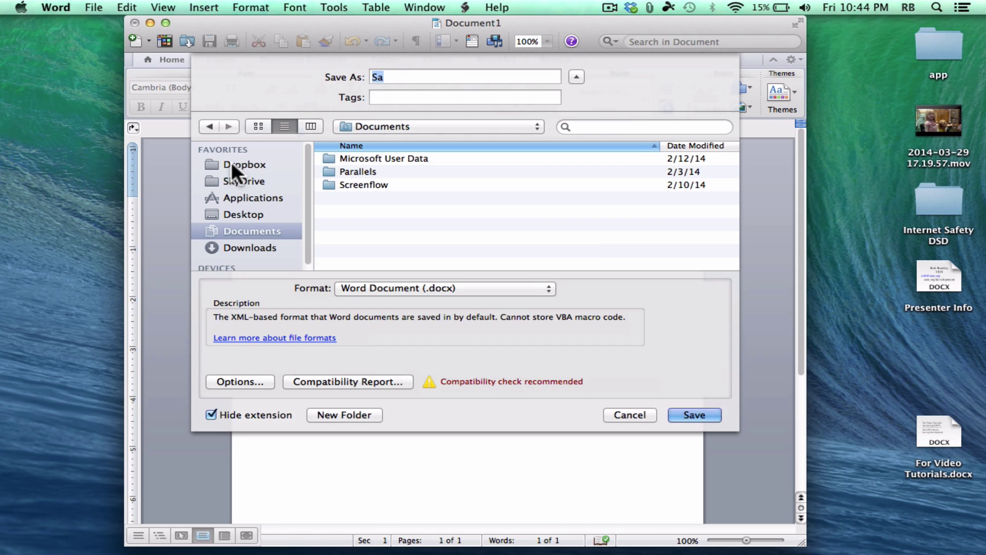
{"action": "left_click", "coordinate": [231, 164]}
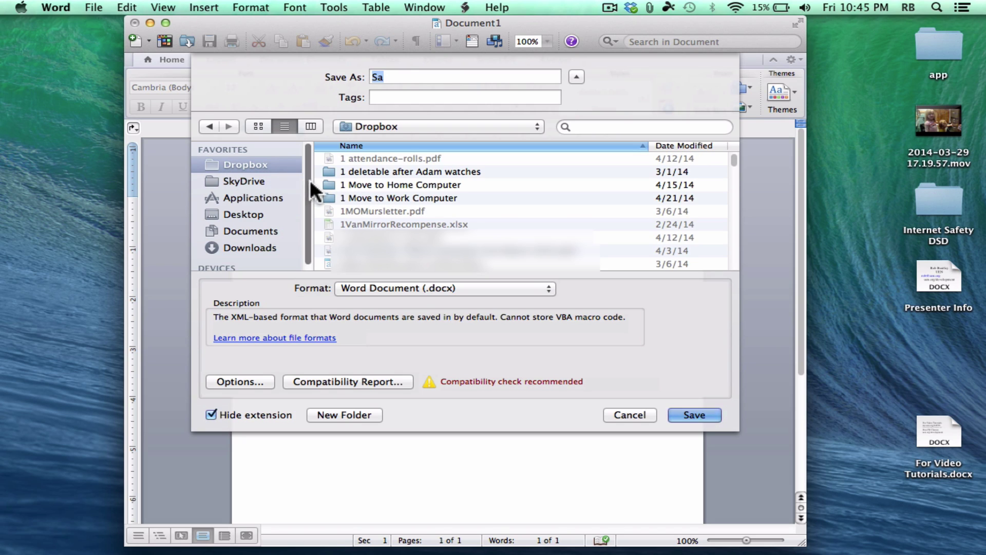
Name the file deletemeplease and save it into the Dropbox folder.
{"action": "scroll", "coordinate": [382, 195], "scroll_direction": "down", "scroll_amount": 1}
{"action": "left_click", "coordinate": [378, 190]}
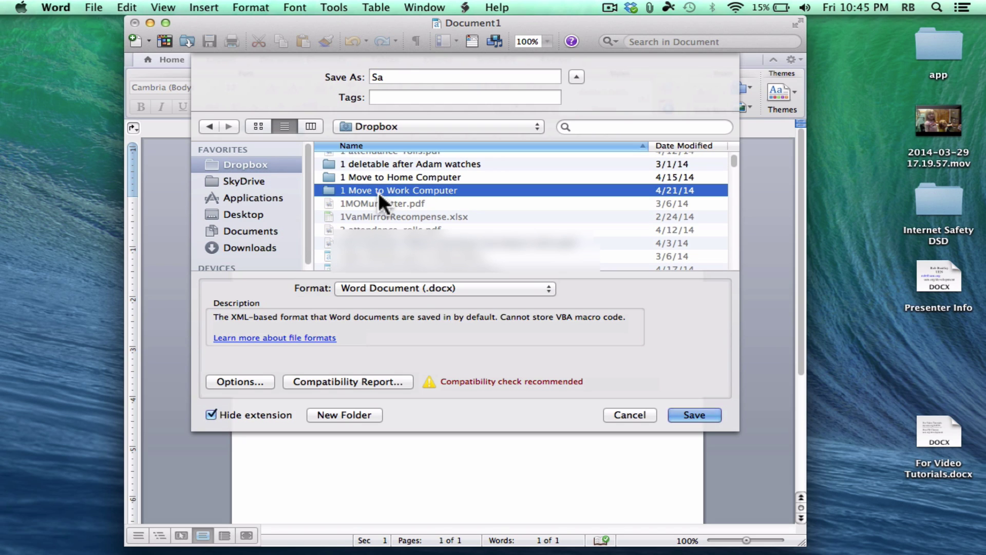
{"action": "left_click", "coordinate": [361, 181]}
{"action": "scroll", "coordinate": [391, 211], "scroll_direction": "down", "scroll_amount": 10}
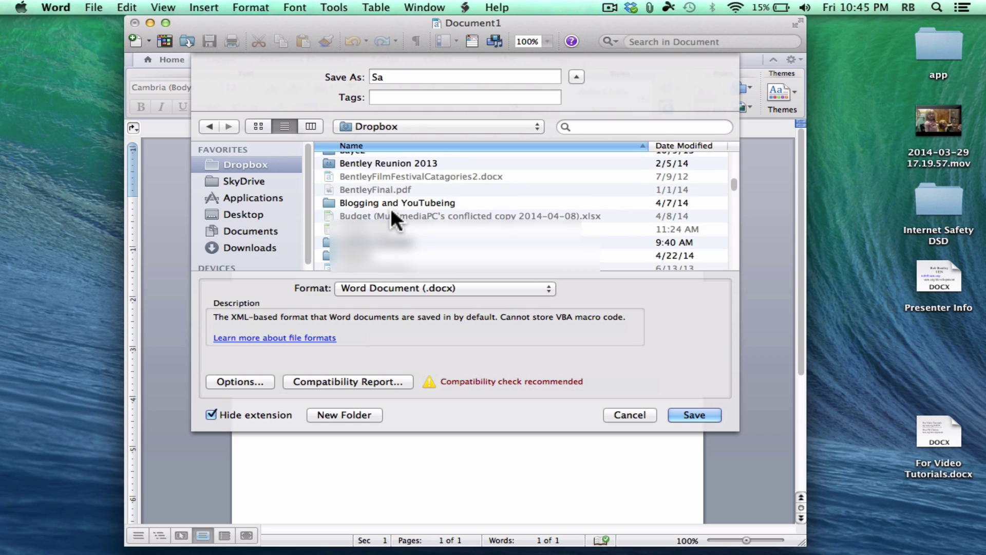
{"action": "scroll", "coordinate": [391, 210], "scroll_direction": "up", "scroll_amount": 12}
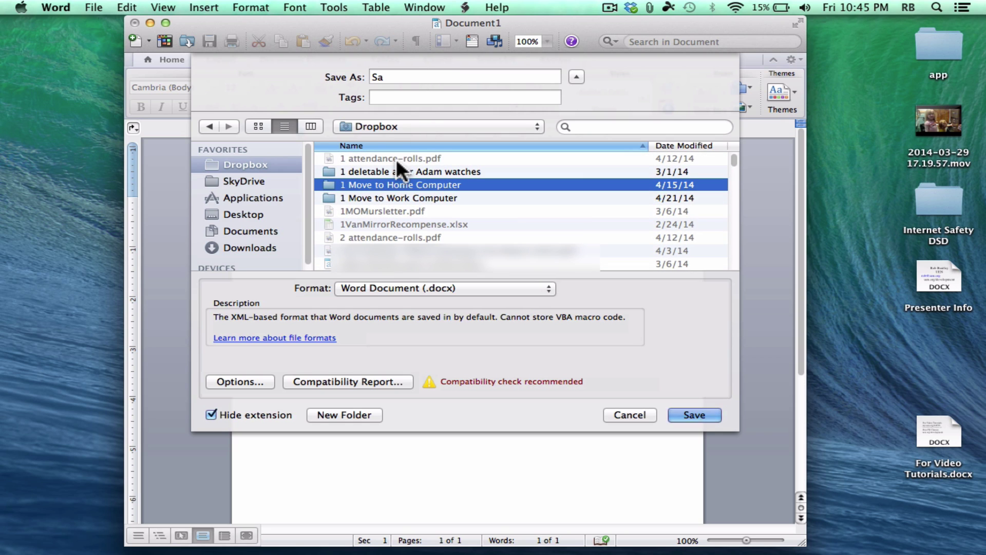
{"action": "left_click", "coordinate": [373, 157]}
{"action": "left_click_drag", "start_coordinate": [452, 77], "coordinate": [301, 71]}
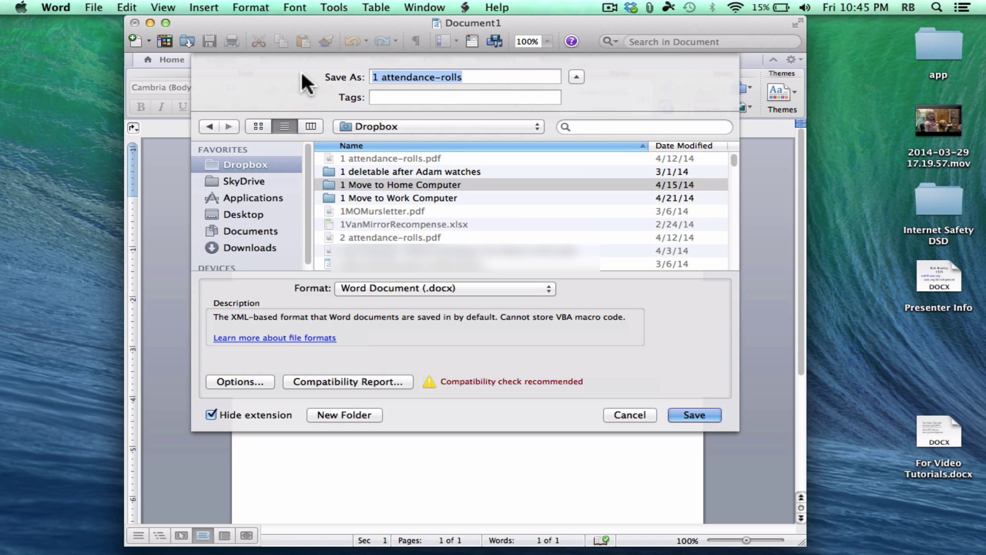
{"action": "type", "text": "deletemeplease"}
{"action": "left_click", "coordinate": [701, 414]}
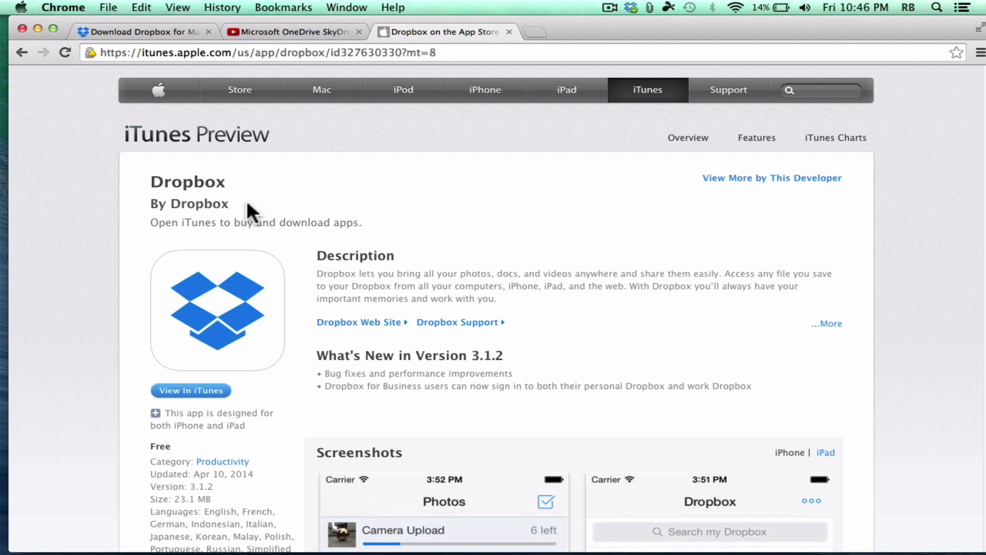
Scroll through the Dropbox App Store page, then minimize Chrome to reveal the desktop.
{"action": "scroll", "coordinate": [310, 259], "scroll_direction": "down", "scroll_amount": 1}
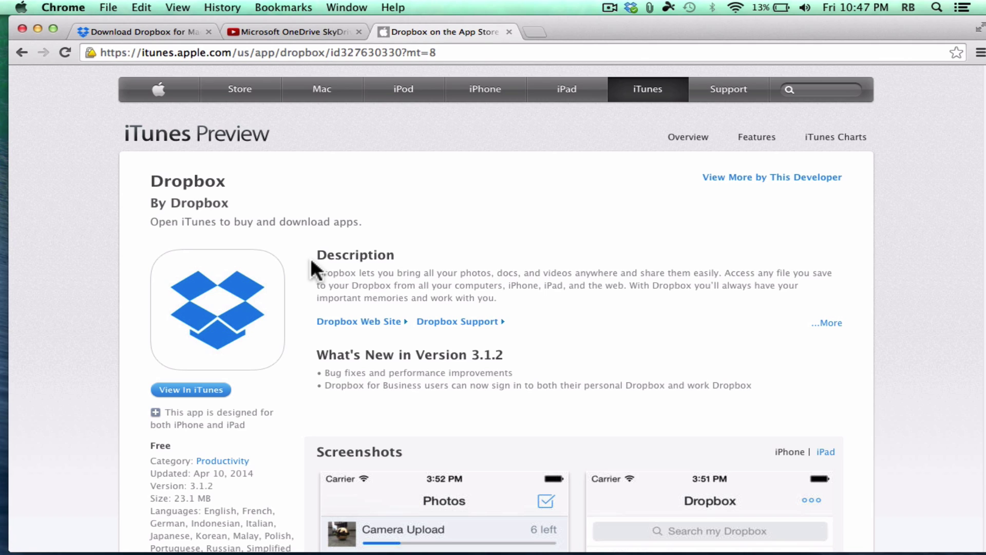
{"action": "key", "text": "super+m"}
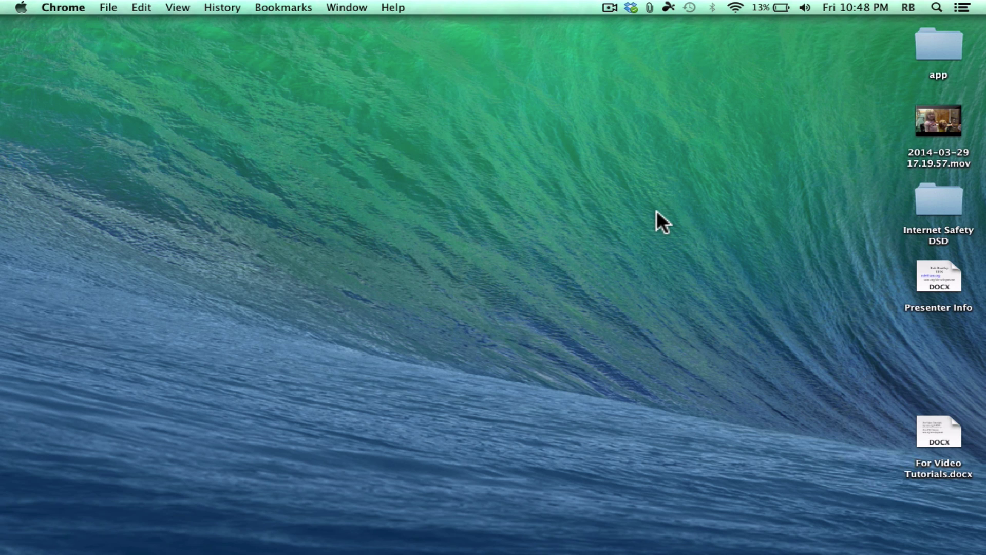
Open the Dropbox website's Files list from the menu-bar icon and open the account menu.
{"action": "left_click", "coordinate": [631, 7]}
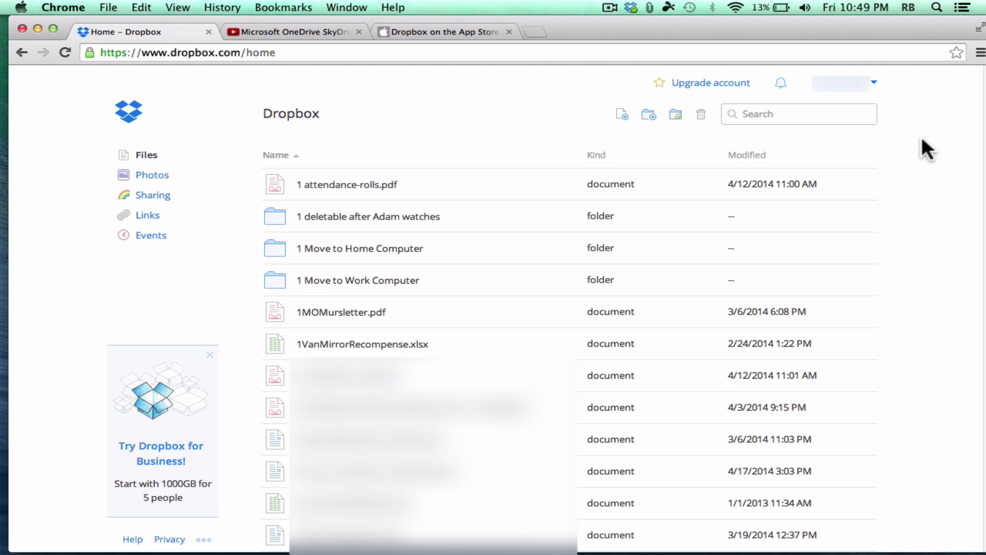
{"action": "left_click", "coordinate": [858, 97]}
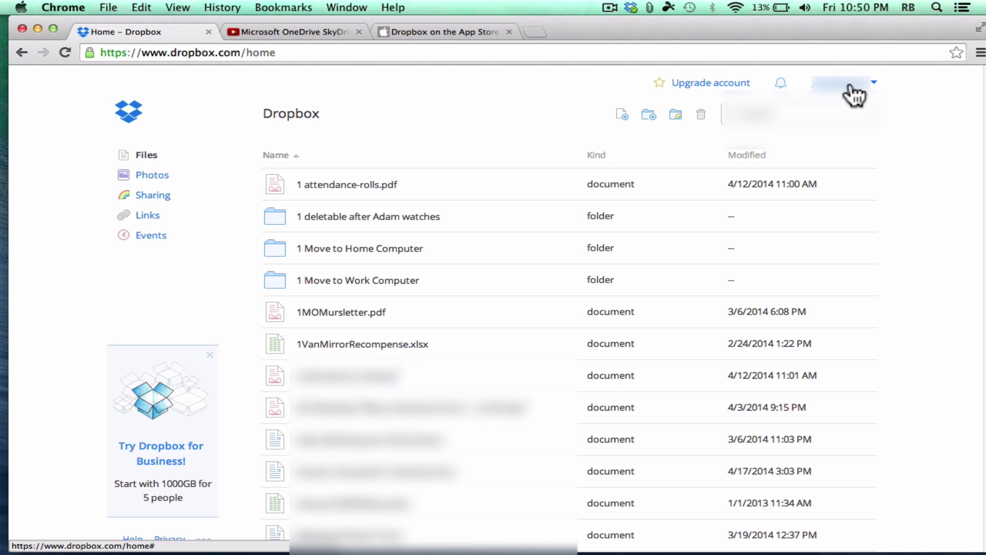
Open Settings > Account, showing 30.5 GB of 30.88 GB used and 28.88 GB earned.
{"action": "left_click", "coordinate": [843, 92], "text": "super"}
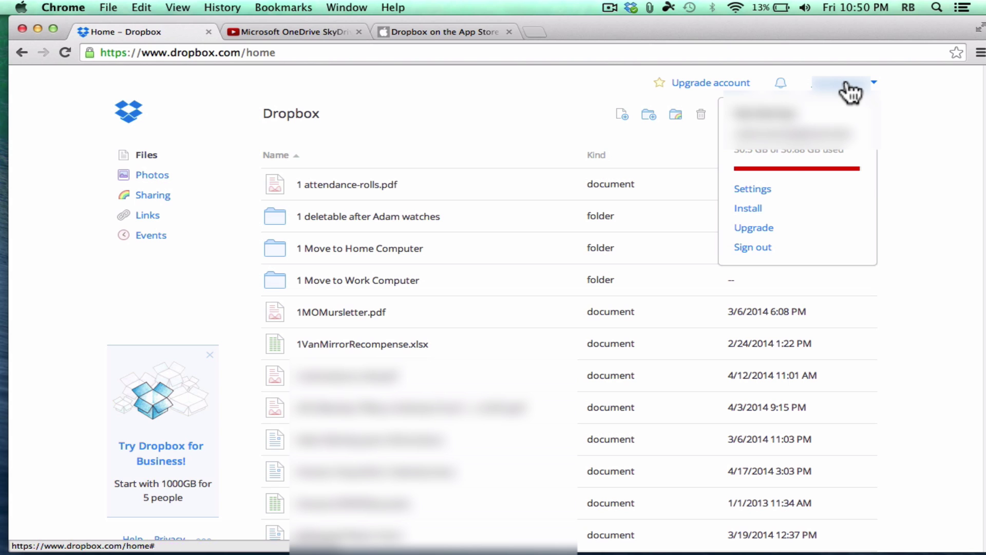
{"action": "left_click", "coordinate": [753, 190]}
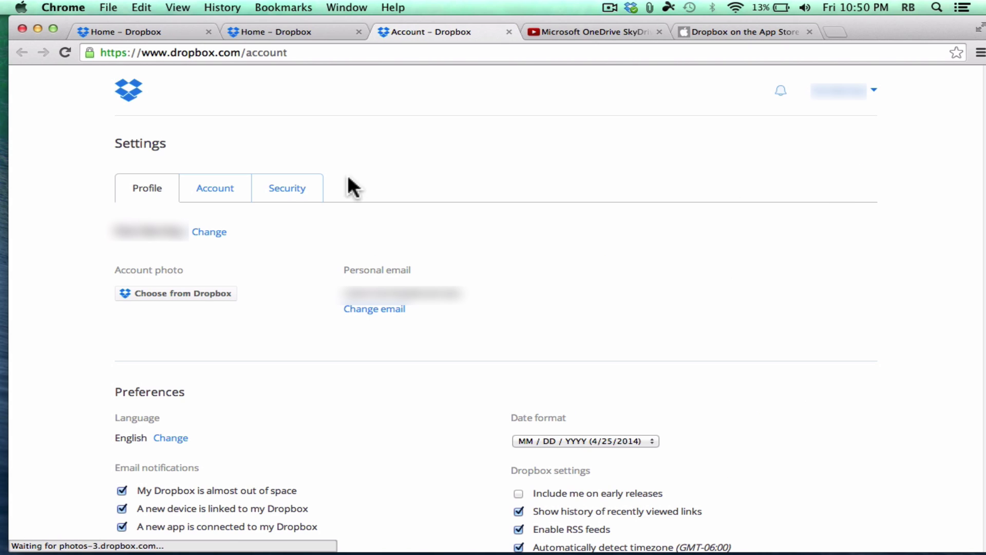
{"action": "left_click", "coordinate": [216, 191]}
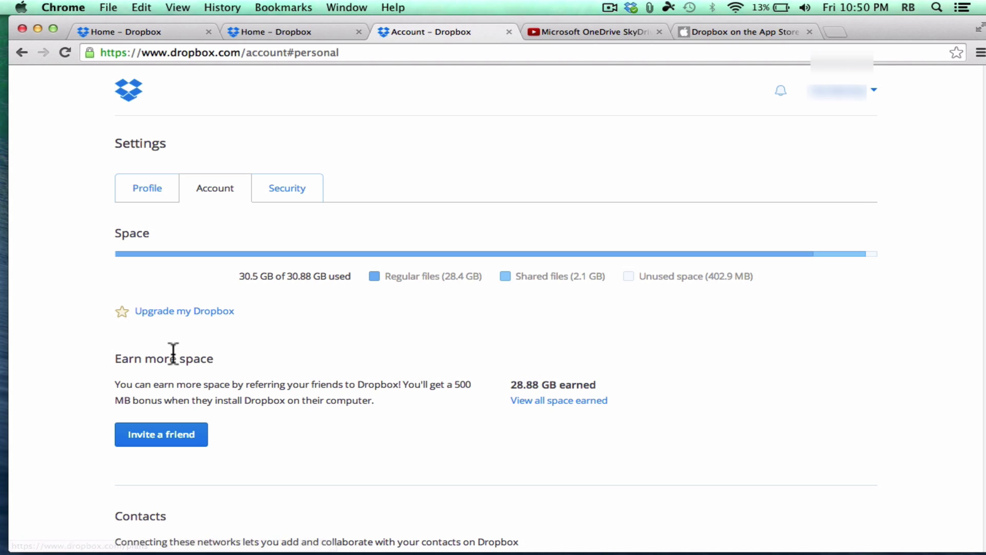
{"action": "scroll", "coordinate": [173, 354], "scroll_direction": "down", "scroll_amount": 1}
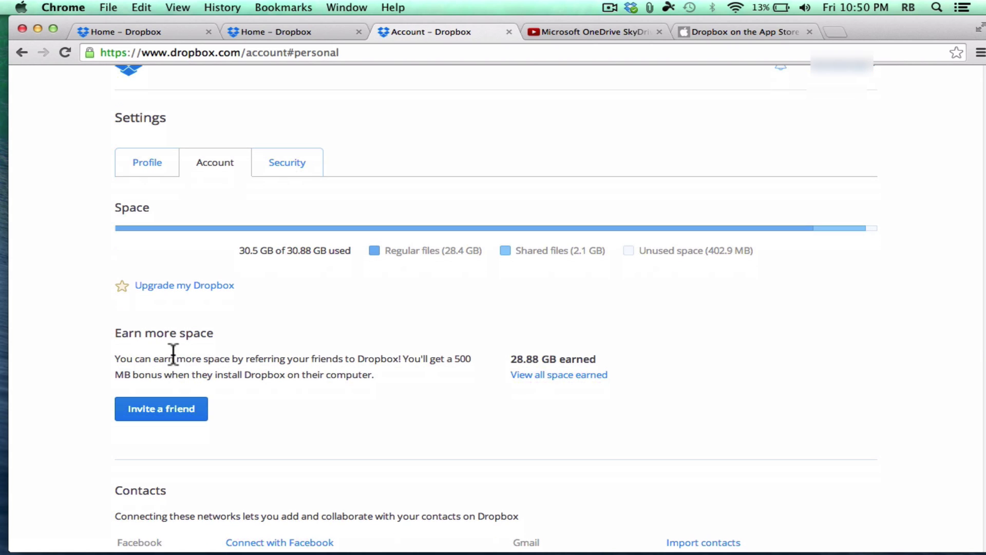
Open the Invite a friend referral page offering up to 16 GB and copy the referral link.
{"action": "left_click", "coordinate": [177, 415]}
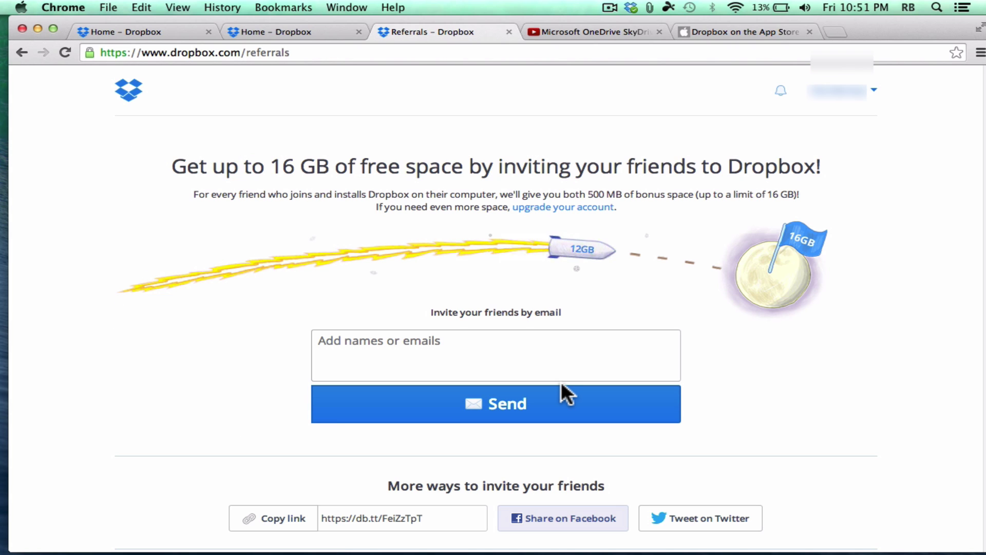
{"action": "left_click", "coordinate": [407, 343]}
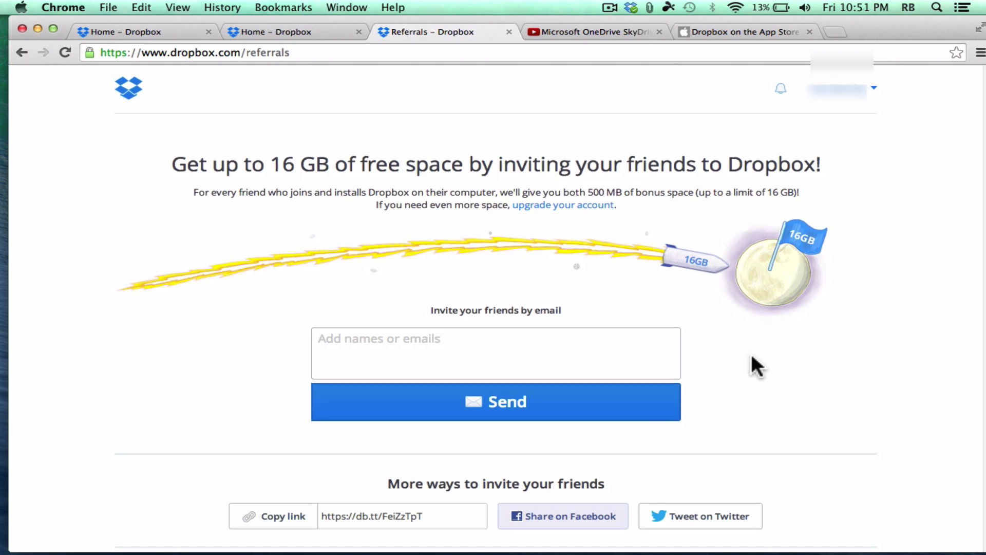
{"action": "scroll", "coordinate": [668, 354], "scroll_direction": "down", "scroll_amount": 3}
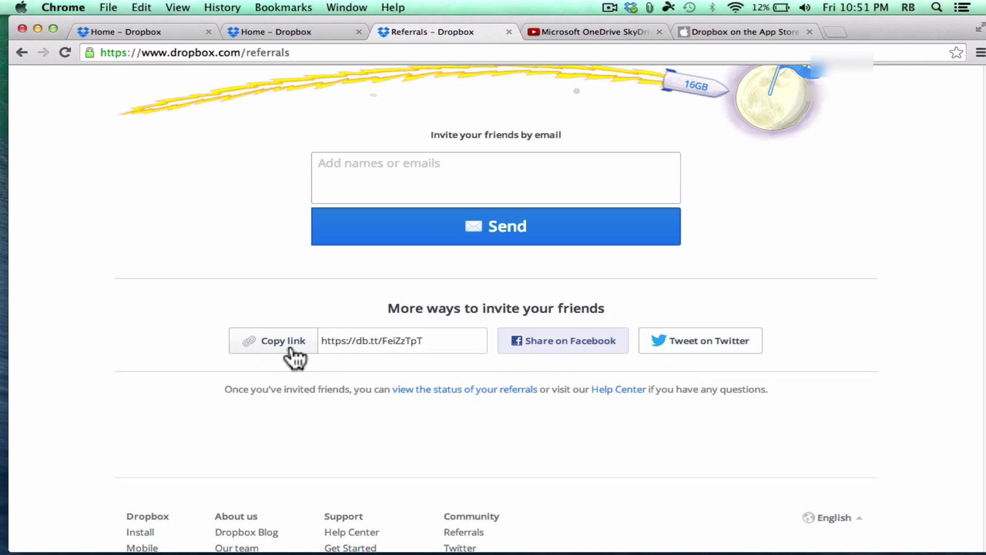
{"action": "left_click", "coordinate": [415, 343]}
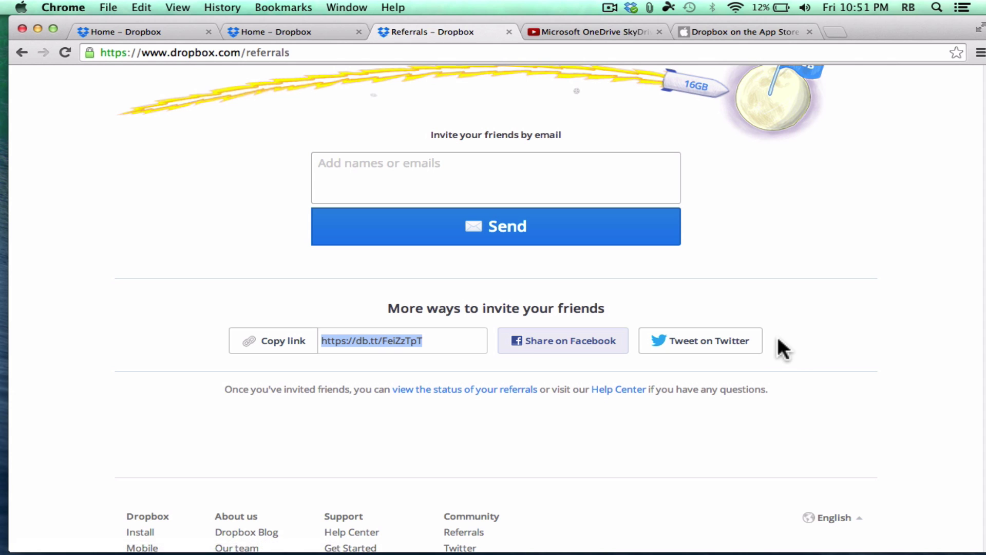
{"action": "scroll", "coordinate": [740, 349], "scroll_direction": "up", "scroll_amount": 5}
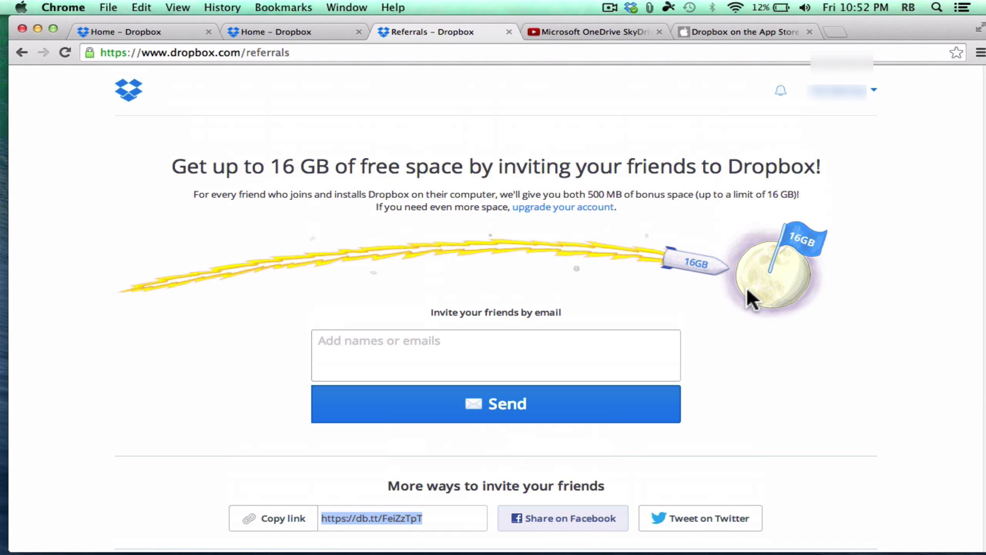
Go back to the Dropbox account settings page with Cmd+[.
{"action": "key", "text": "super+bracketleft"}
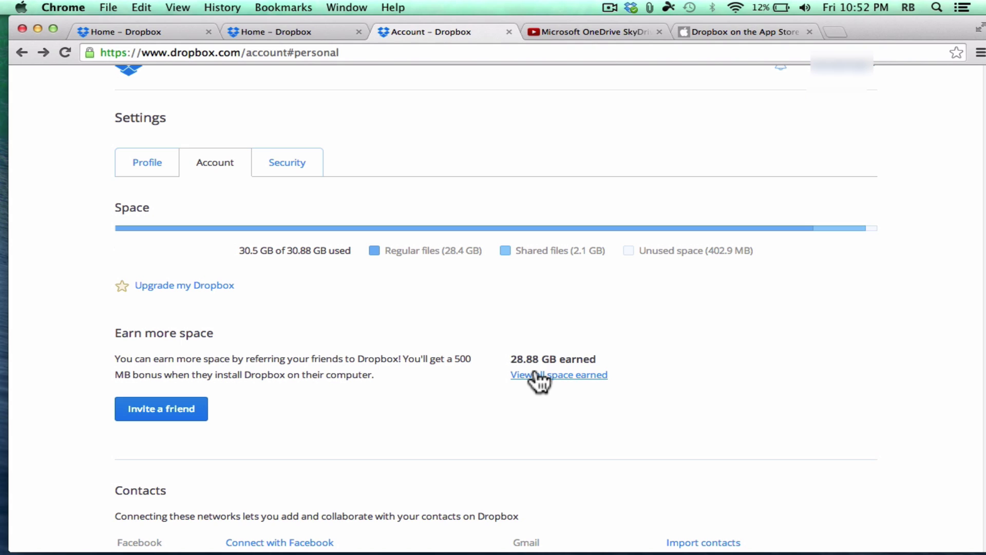